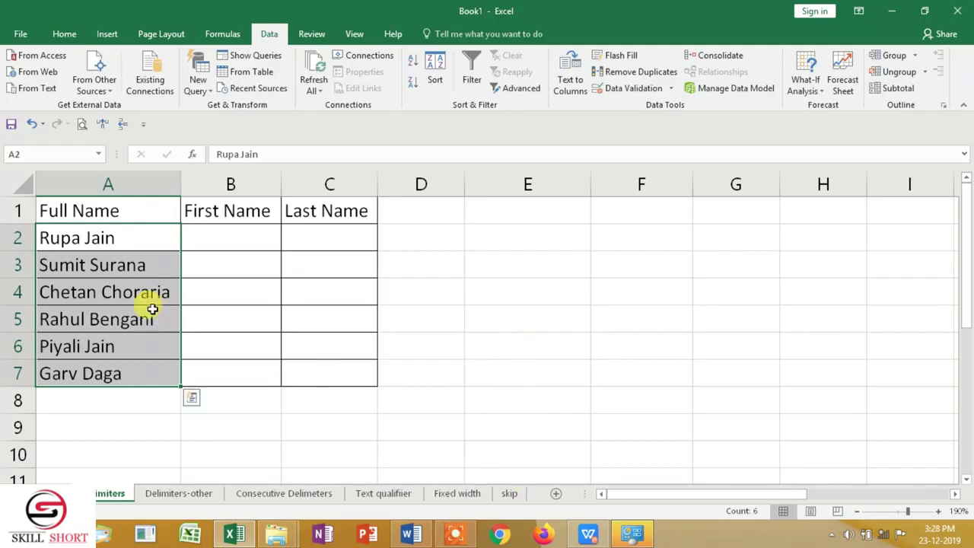
# Select the full names in A2:A7 and start Text to Columns with the Delimited data type.
pyautogui.click(136, 245)
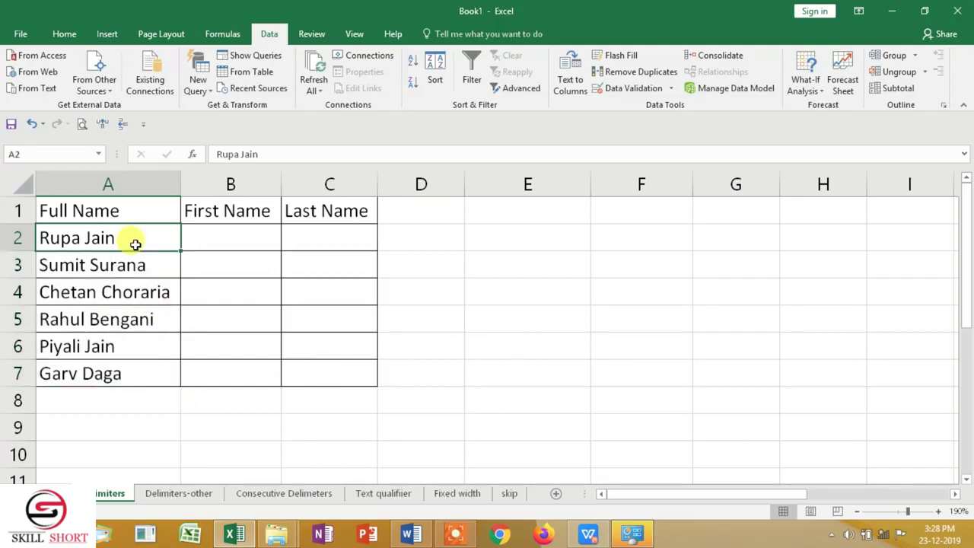
pyautogui.hotkey('shift', 'Down')
pyautogui.hotkey('shift', 'Down')
pyautogui.hotkey('shift', 'Down')
pyautogui.hotkey('shift', 'Down')
pyautogui.hotkey('shift', 'Down')
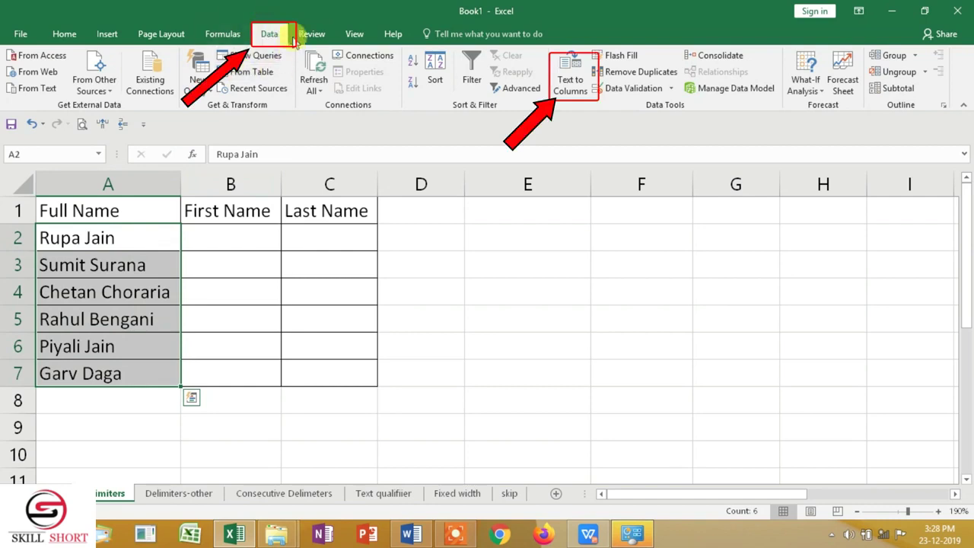
pyautogui.click(566, 85)
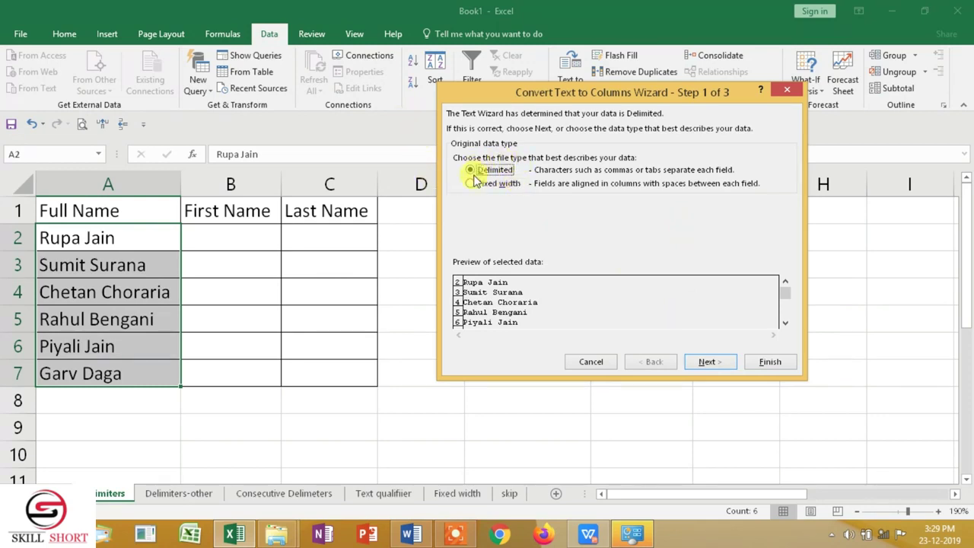
pyautogui.click(707, 362)
# Set Space as the only delimiter for splitting the full names and proceed to the column format settings.
pyautogui.click(459, 156)
pyautogui.click(458, 169)
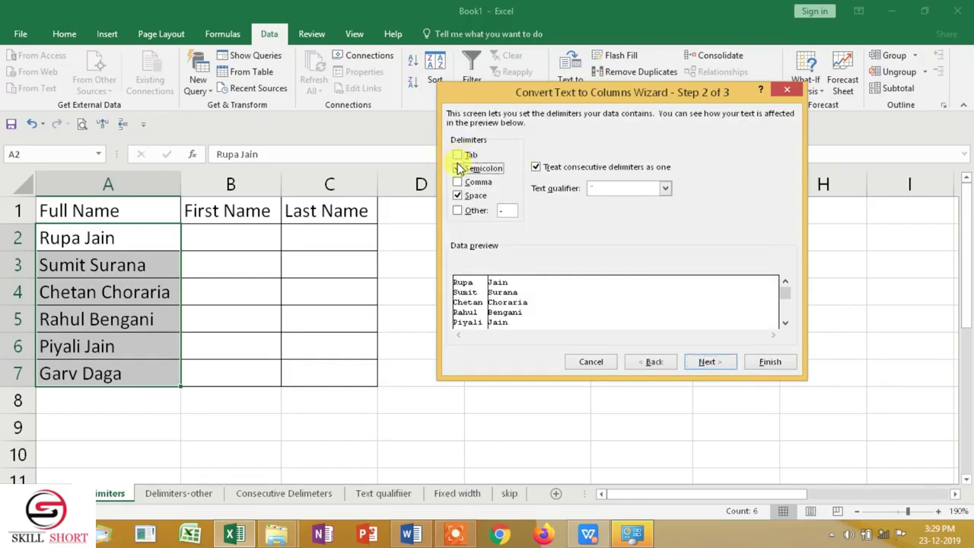
pyautogui.click(458, 195)
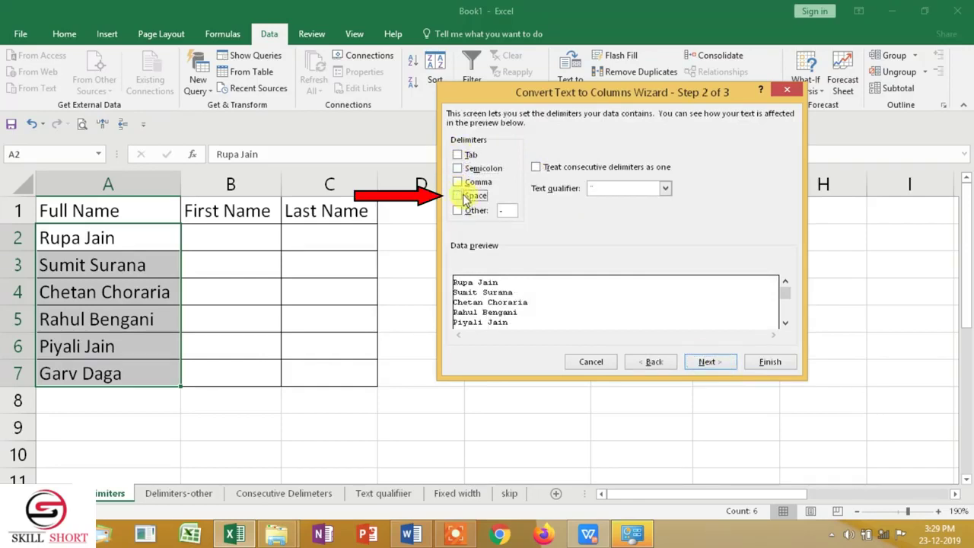
pyautogui.click(461, 197)
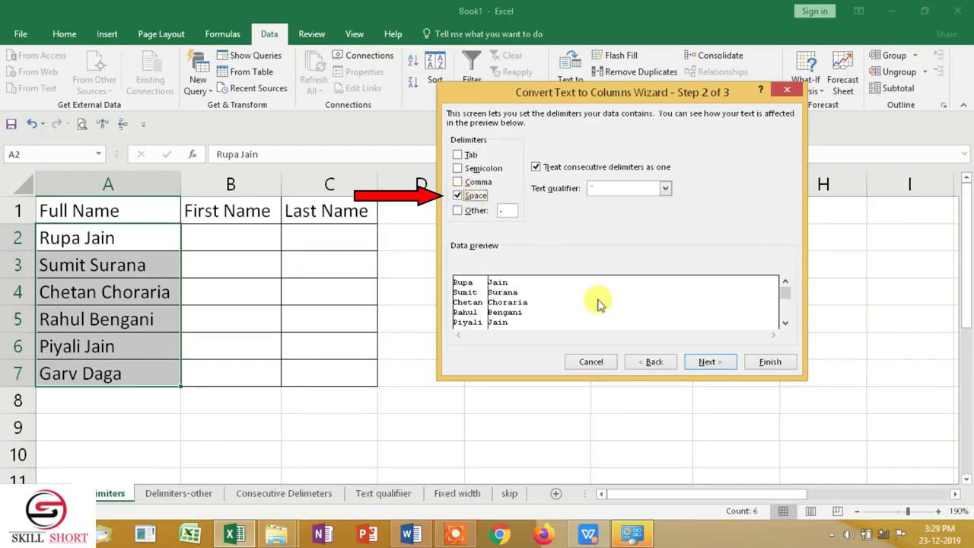
pyautogui.click(708, 361)
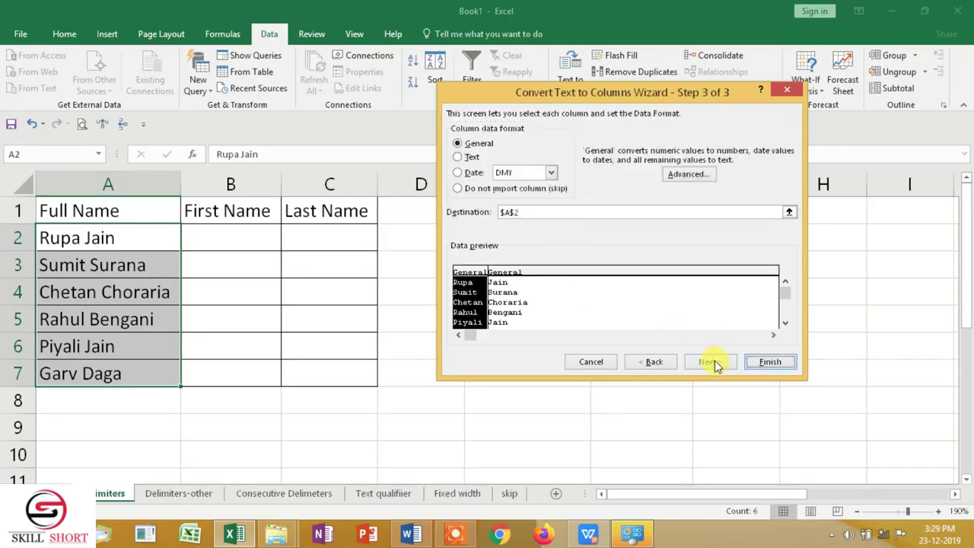
# Set the destination of the split names to B2:C7 and finish the conversion, allowing existing data to be replaced.
pyautogui.click(541, 212)
pyautogui.press('BackSpace')
pyautogui.press('BackSpace')
pyautogui.press('BackSpace')
pyautogui.press('BackSpace')
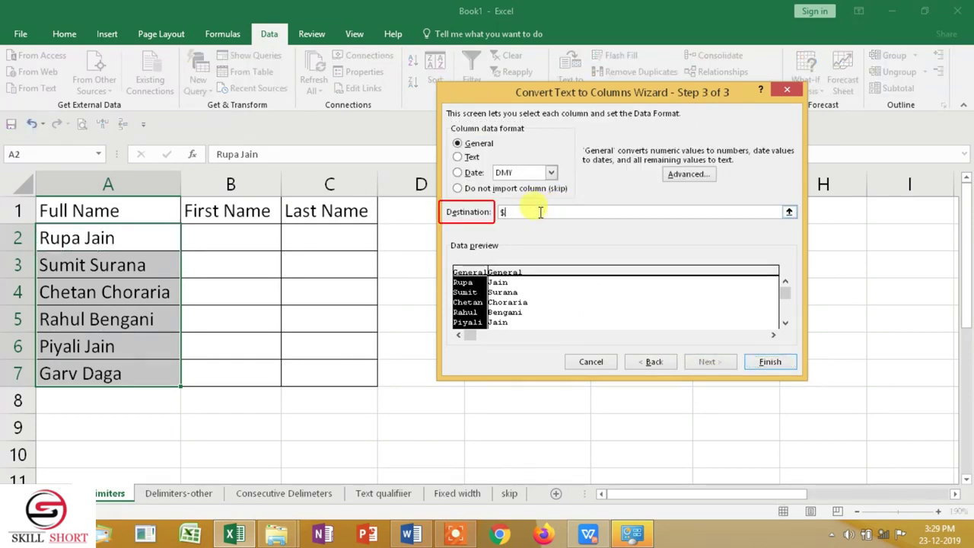
pyautogui.moveTo(223, 233); pyautogui.dragTo(354, 373)
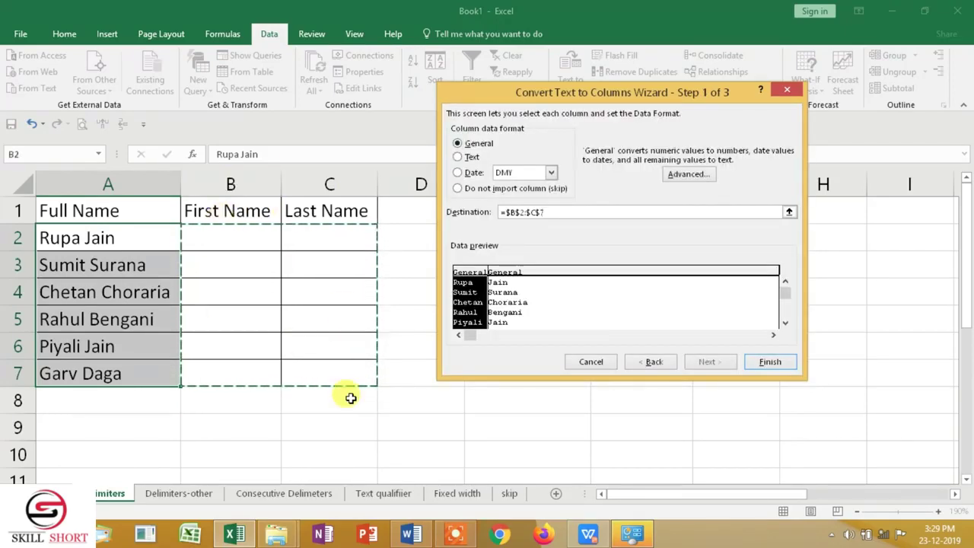
pyautogui.click(770, 362)
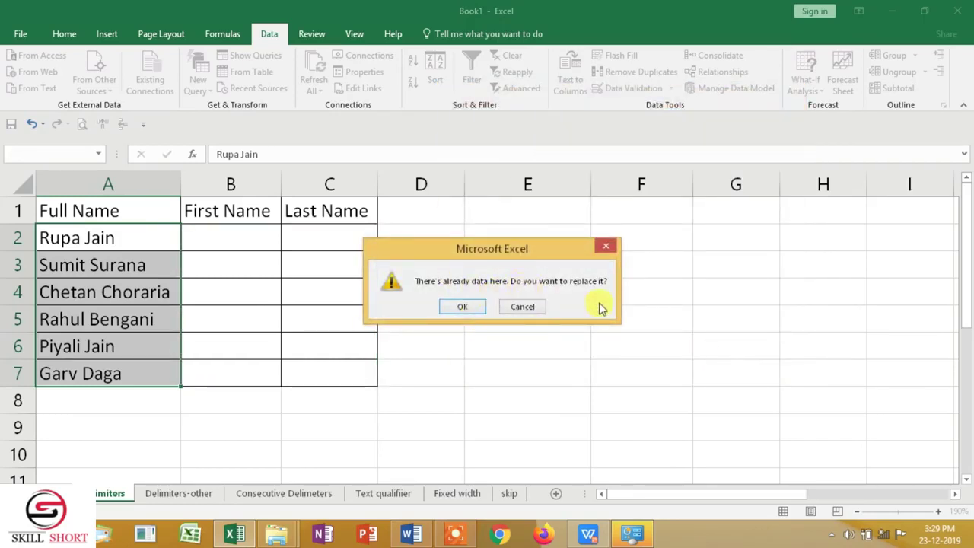
pyautogui.click(464, 308)
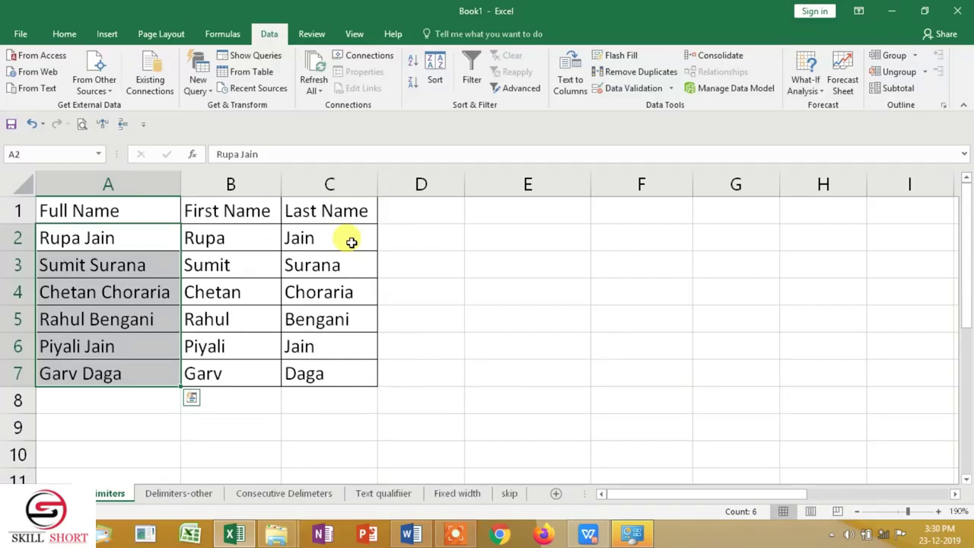
# On the Delimiters-other sheet, start Text to Columns for A2:A6 with the Delimited data type.
pyautogui.click(178, 493)
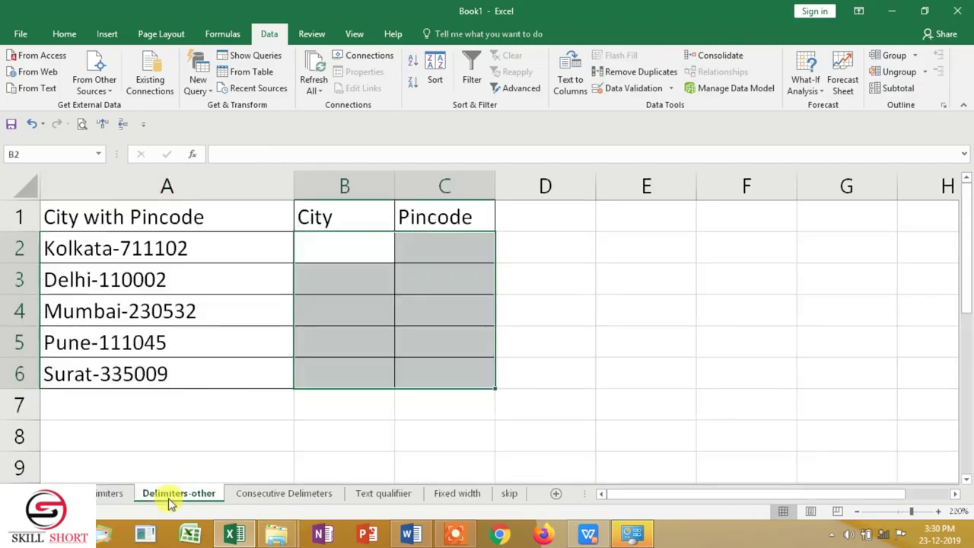
pyautogui.click(204, 378)
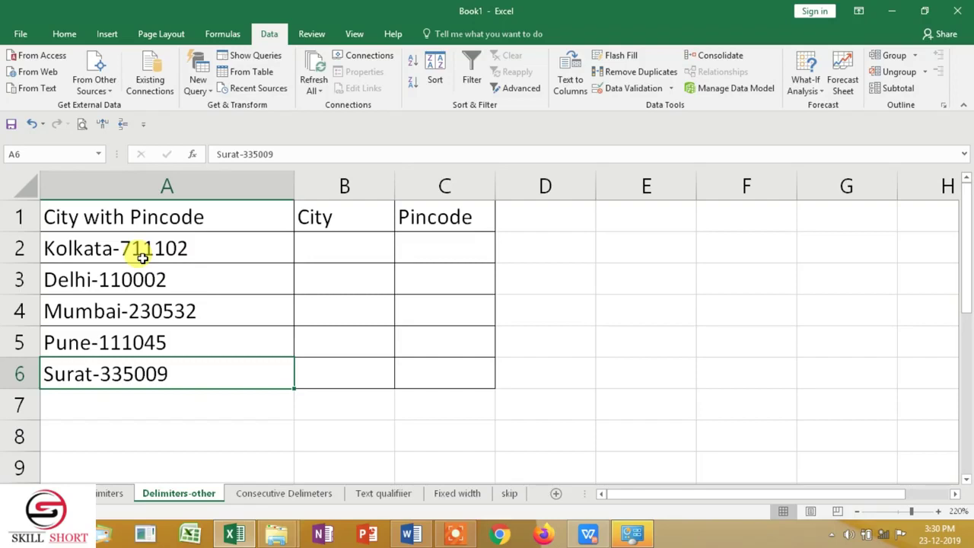
pyautogui.moveTo(141, 251)
pyautogui.mouseDown()
pyautogui.moveTo(137, 309)
pyautogui.moveTo(149, 362)
pyautogui.mouseUp()
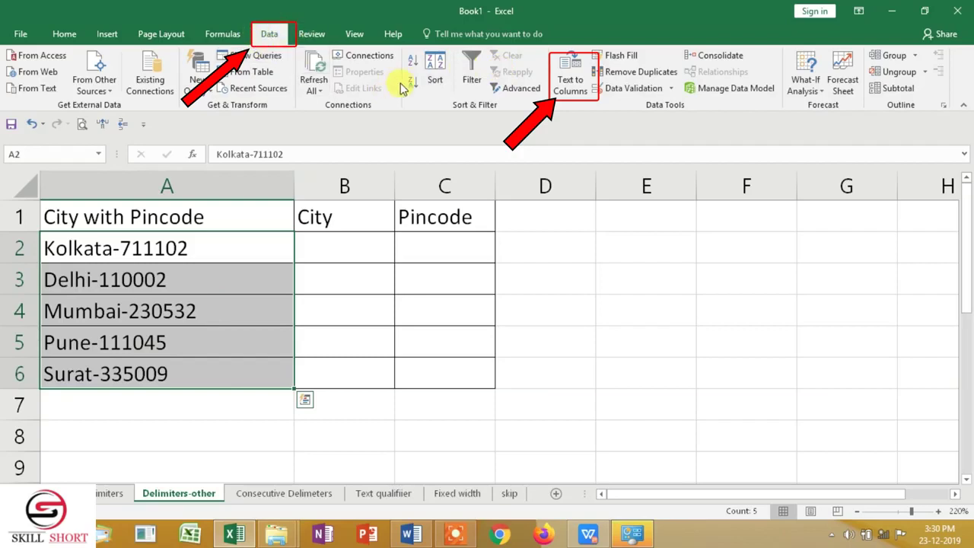
pyautogui.click(576, 73)
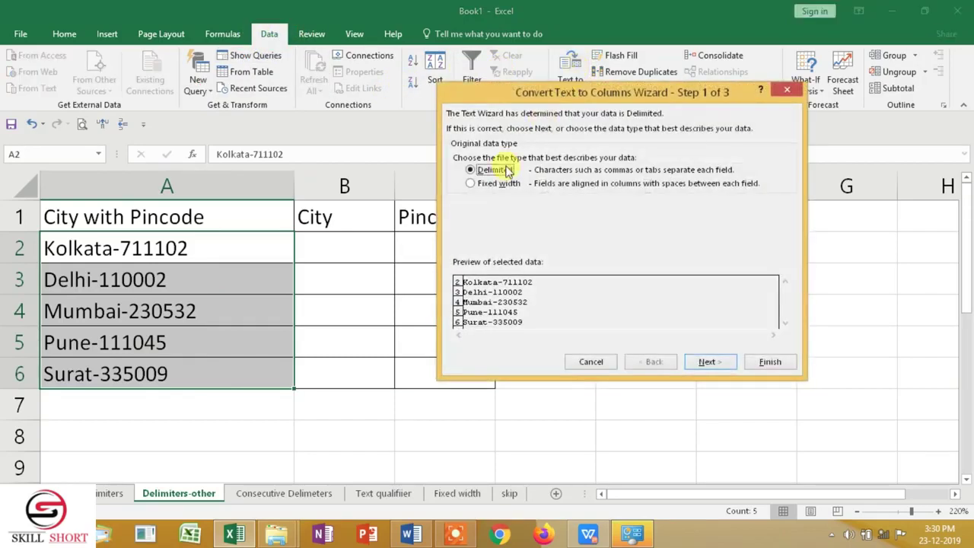
pyautogui.click(703, 367)
# Replace the Space delimiter with Other set to a hyphen and proceed to the column format settings.
pyautogui.click(470, 197)
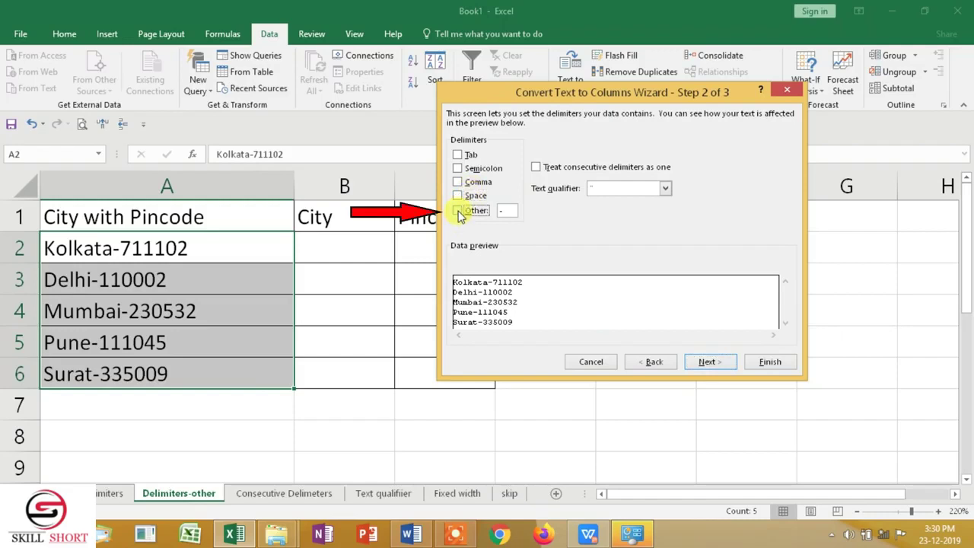
pyautogui.click(458, 210)
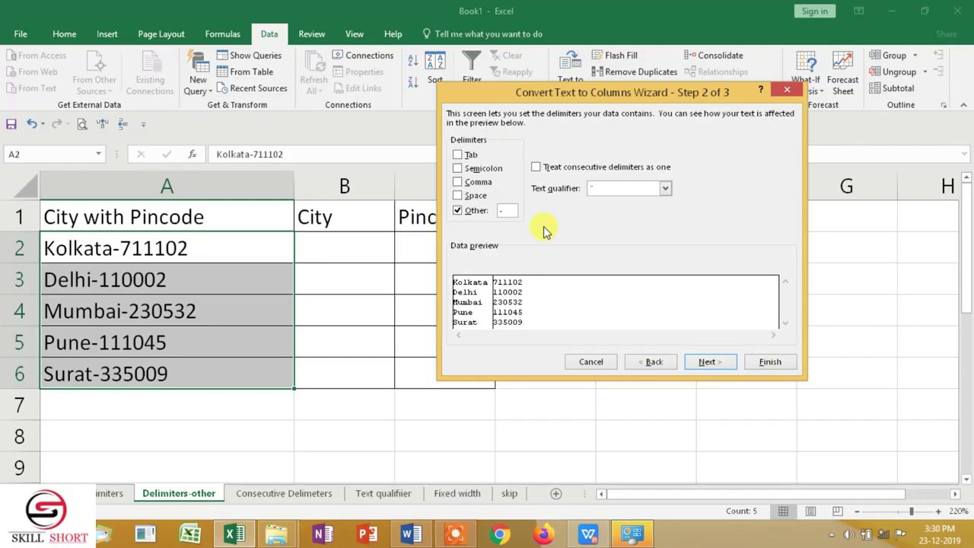
pyautogui.click(707, 363)
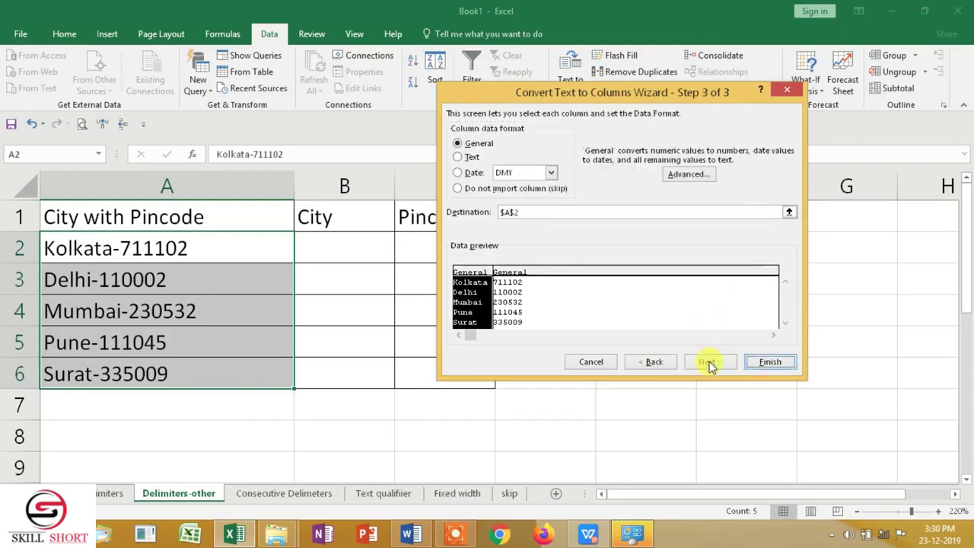
# Set the destination for the split cities and pincodes to B2:C6.
pyautogui.click(529, 212)
pyautogui.press('BackSpace')
pyautogui.press('BackSpace')
pyautogui.press('BackSpace')
pyautogui.press('BackSpace')
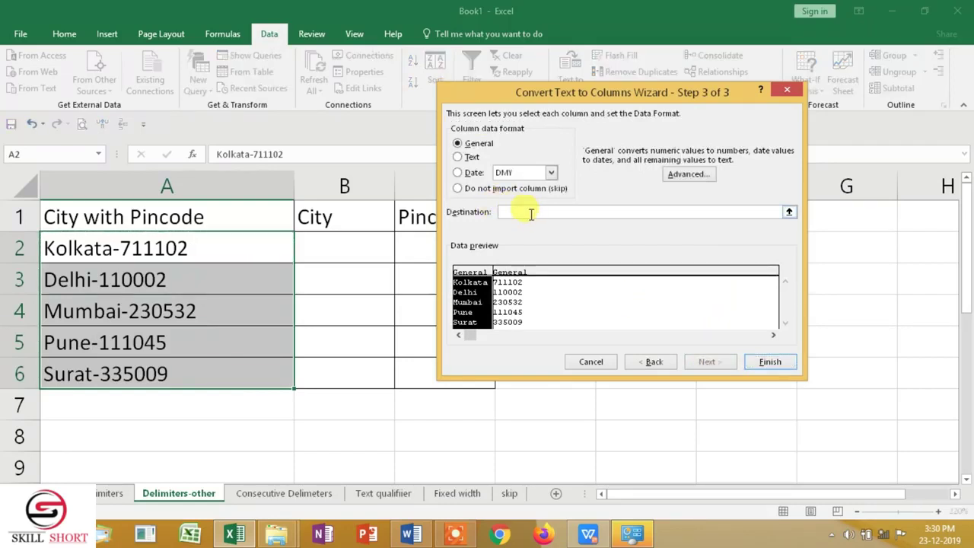
pyautogui.moveTo(586, 91); pyautogui.dragTo(788, 46)
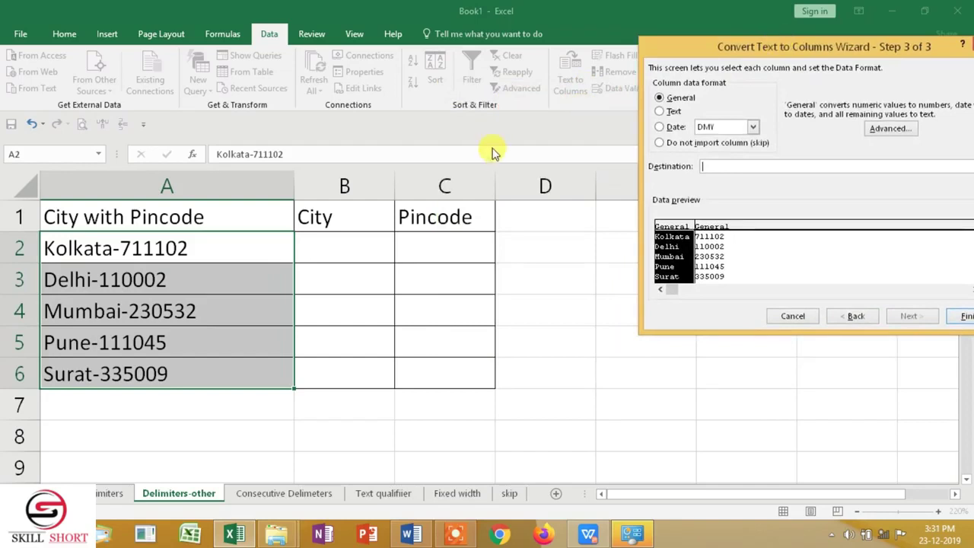
pyautogui.moveTo(346, 253); pyautogui.dragTo(451, 375)
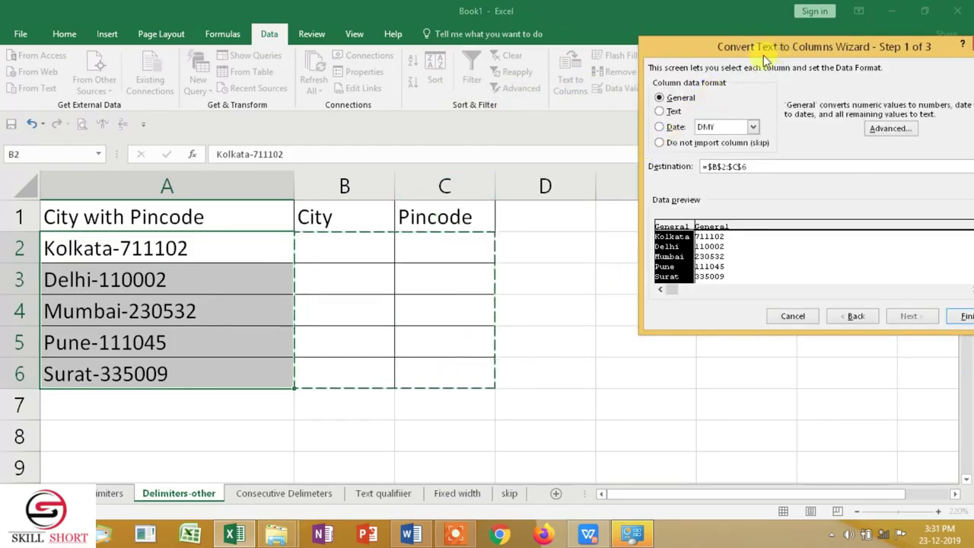
pyautogui.moveTo(778, 49); pyautogui.dragTo(597, 120)
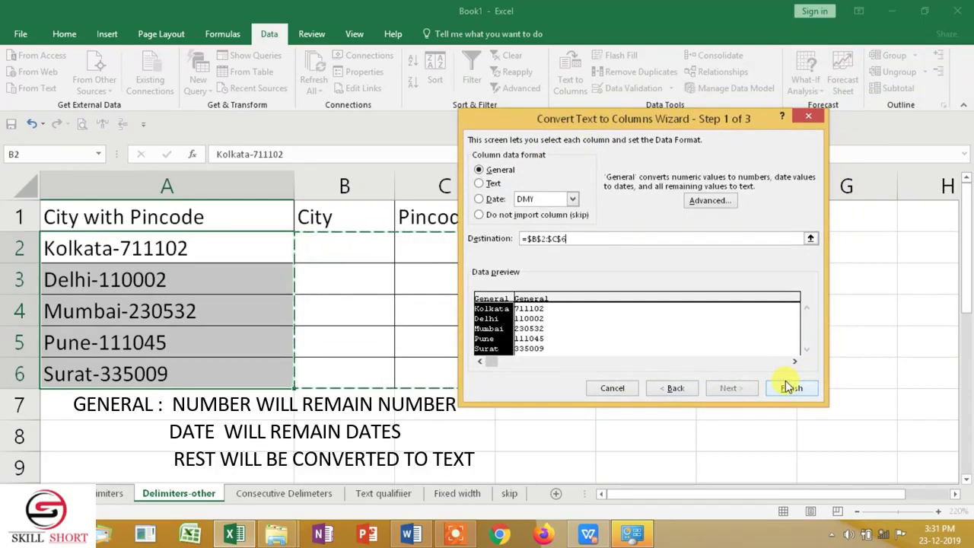
# Keep the General column data format and finish splitting the cities and pincodes, allowing existing data to be replaced.
pyautogui.click(496, 172)
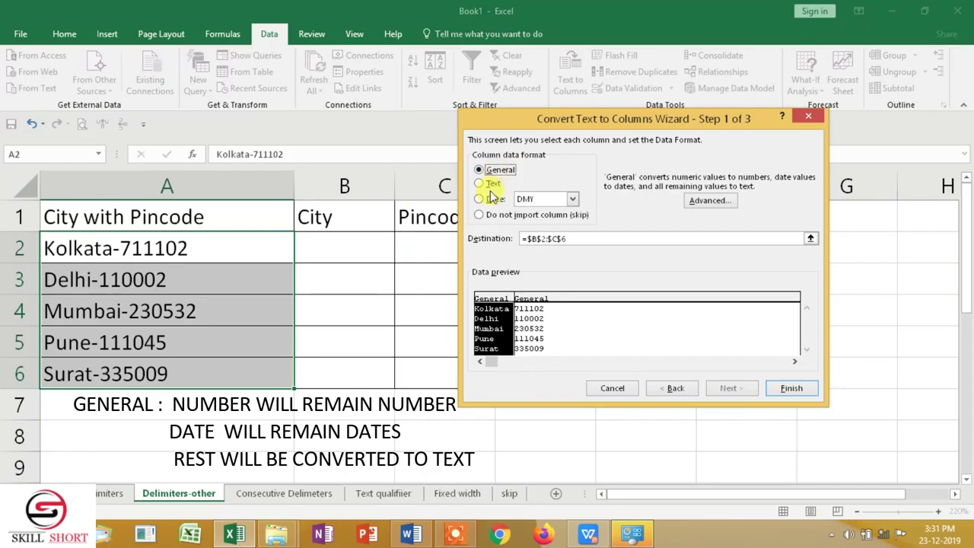
pyautogui.click(491, 185)
pyautogui.click(496, 172)
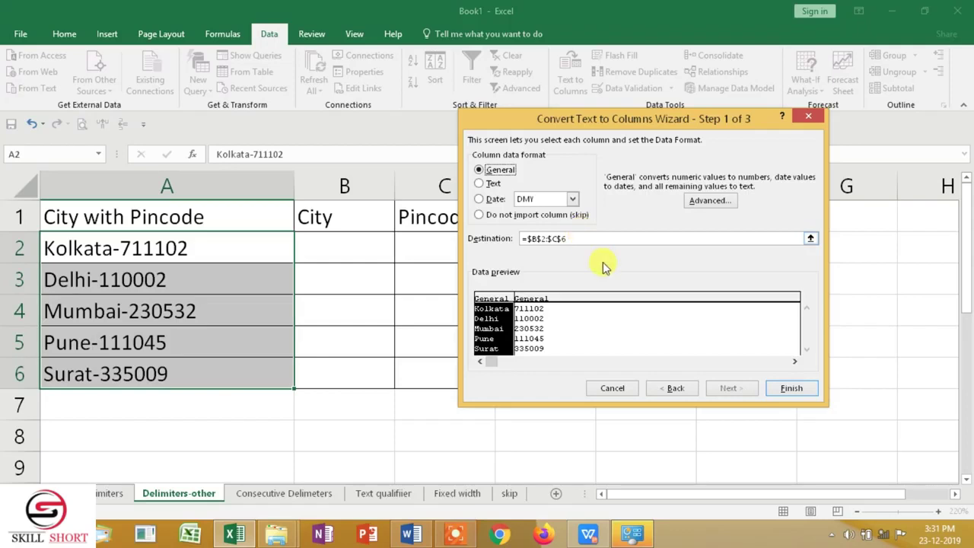
pyautogui.click(802, 389)
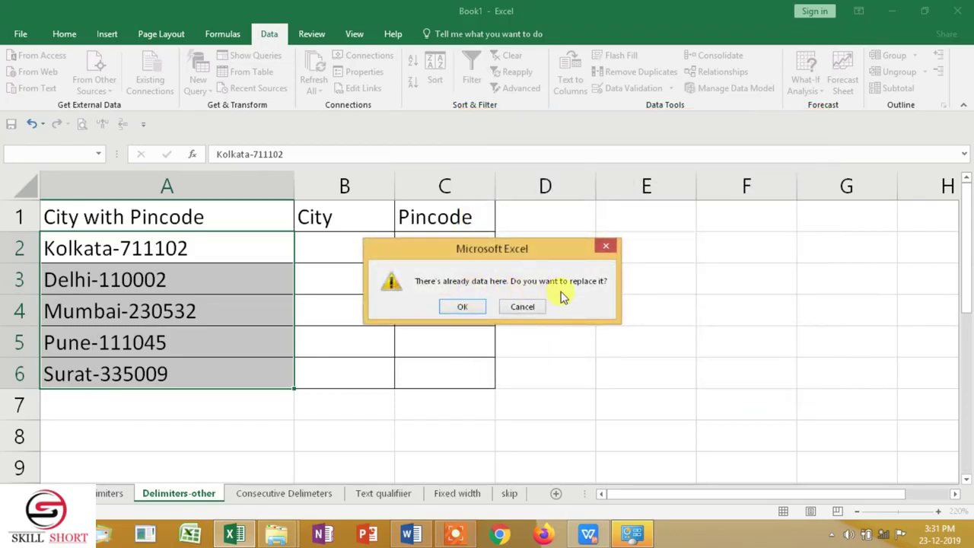
pyautogui.click(472, 306)
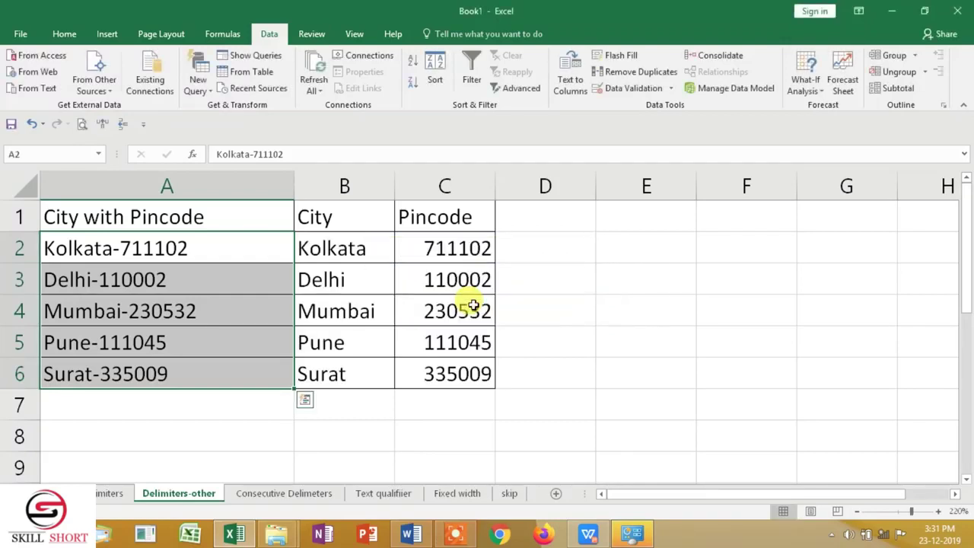
pyautogui.click(571, 279)
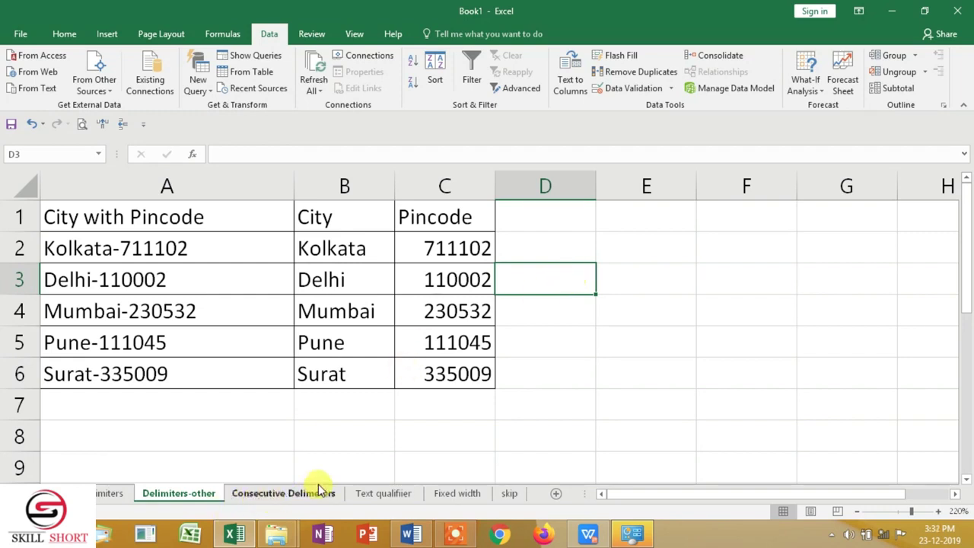
# Open the Consecutive Delimeters sheet and examine the spacing between first and last names in A3:A5.
pyautogui.click(299, 504)
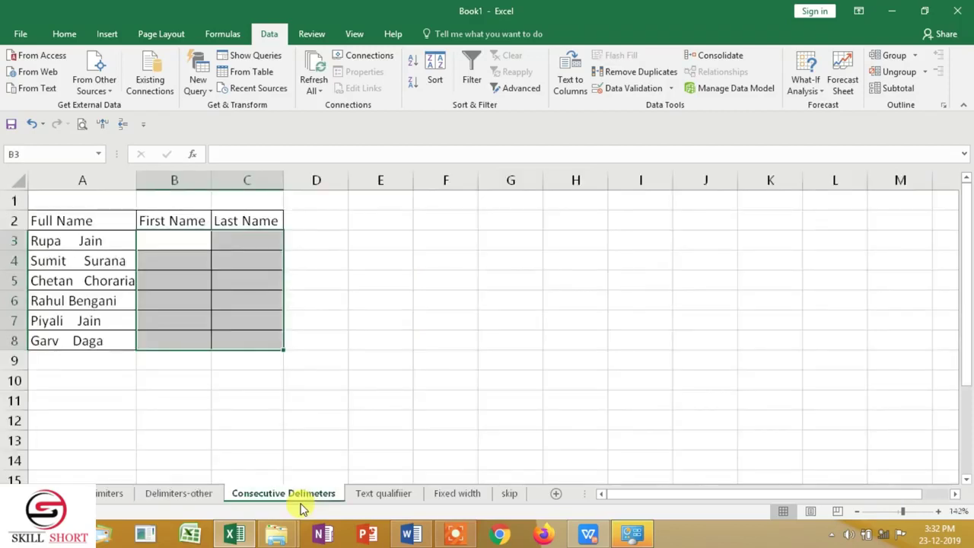
pyautogui.click(317, 326)
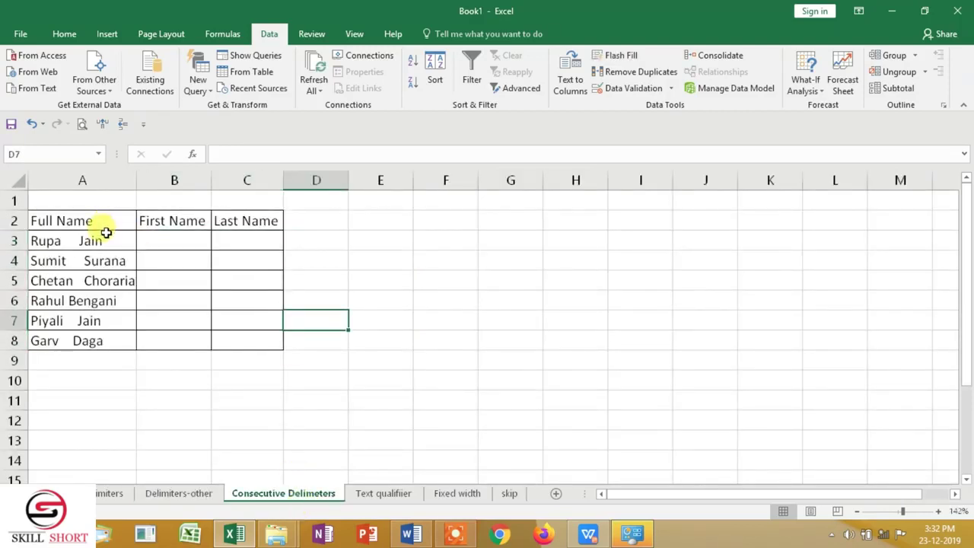
pyautogui.moveTo(902, 511); pyautogui.dragTo(913, 514)
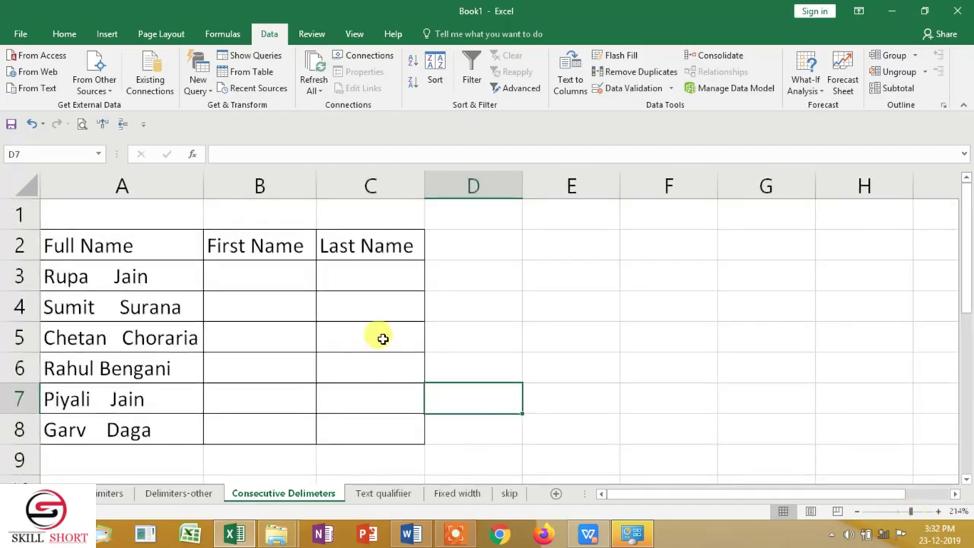
pyautogui.click(83, 277)
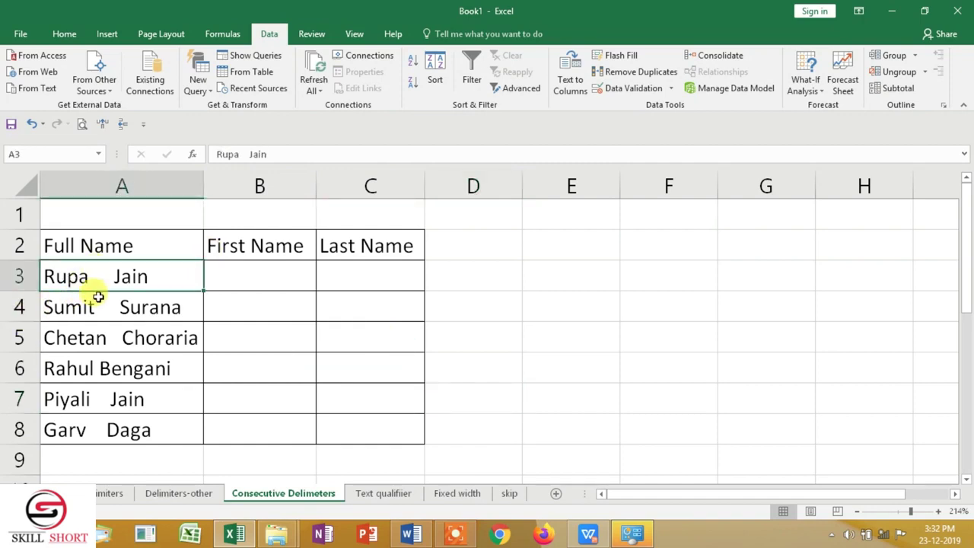
pyautogui.click(98, 306)
pyautogui.click(99, 328)
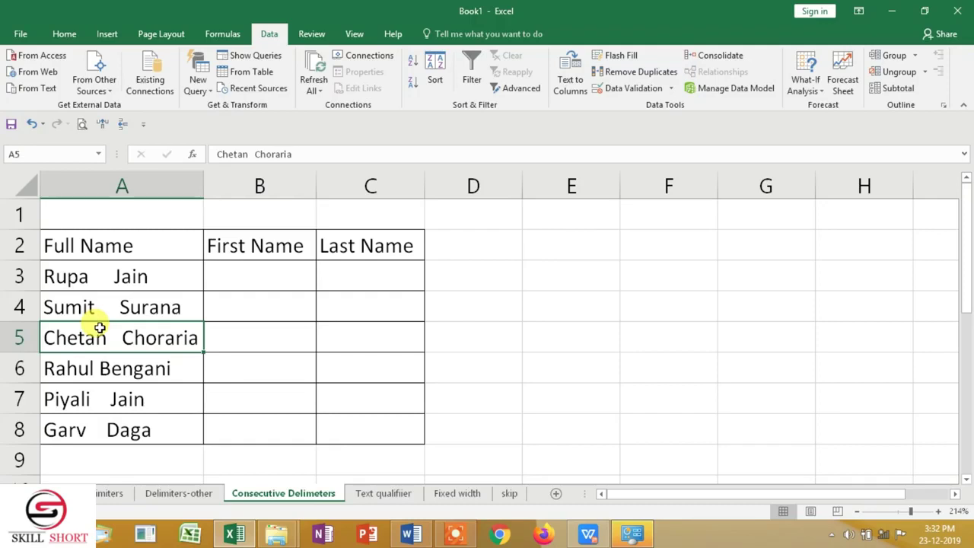
# Start Text to Columns for the full names in A3:A8 with the Delimited data type and proceed to the delimiter settings.
pyautogui.moveTo(115, 275); pyautogui.dragTo(120, 400)
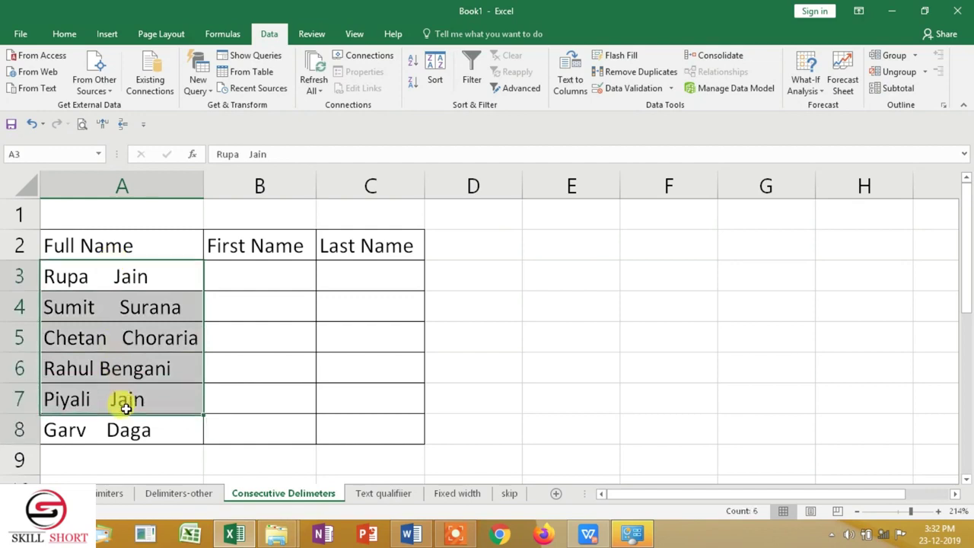
pyautogui.keyDown('shift'); pyautogui.click(122, 426); pyautogui.keyUp('shift')
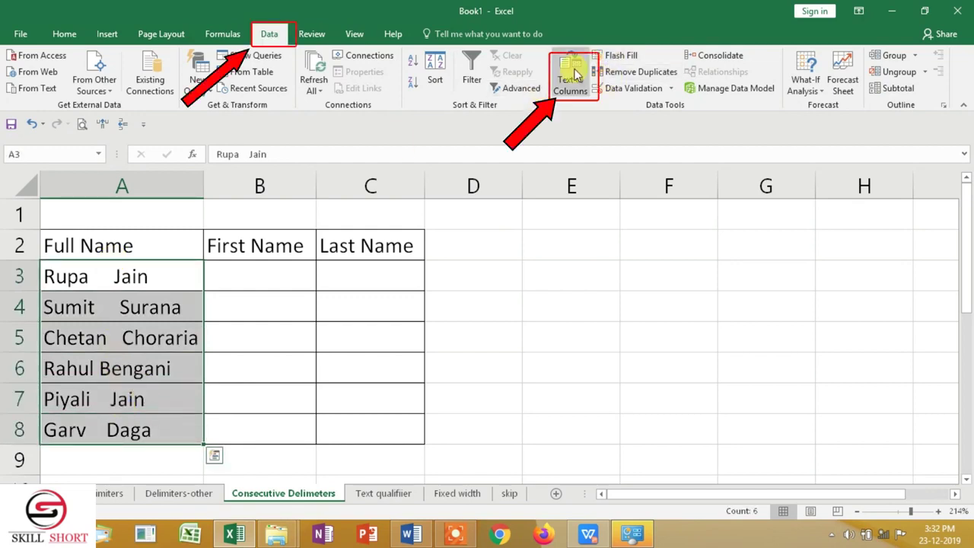
pyautogui.click(574, 74)
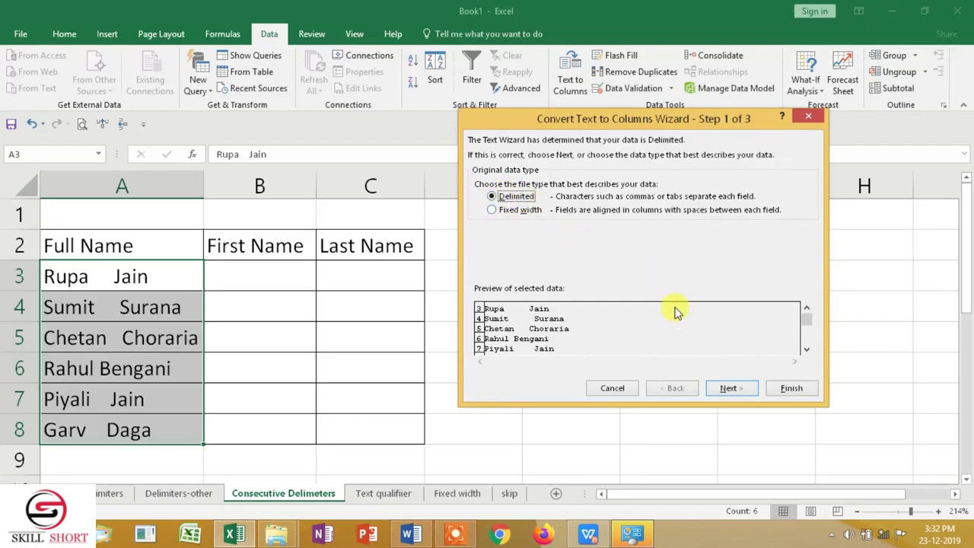
pyautogui.click(734, 389)
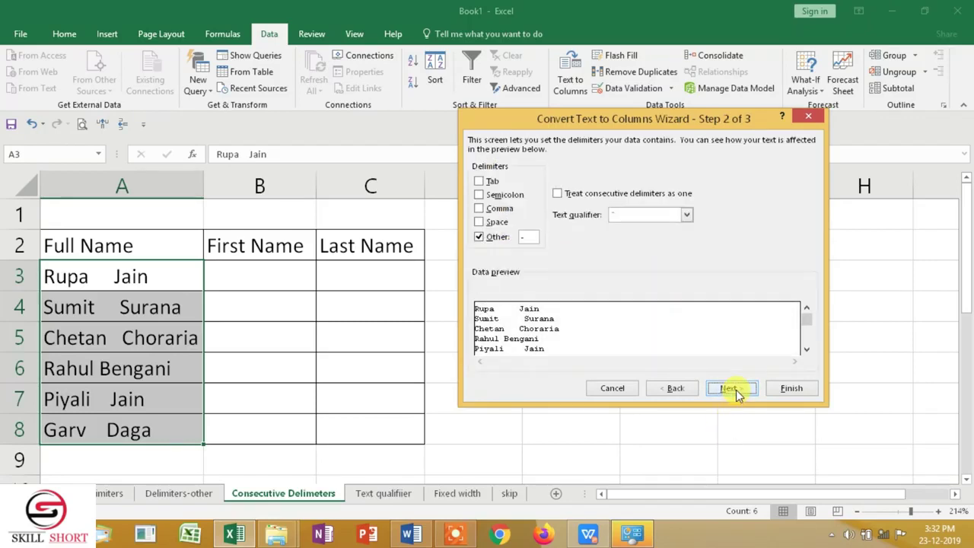
# Replace the Other hyphen delimiter with Space, treat consecutive delimiters as one, and proceed to the column format settings.
pyautogui.click(496, 236)
pyautogui.click(495, 222)
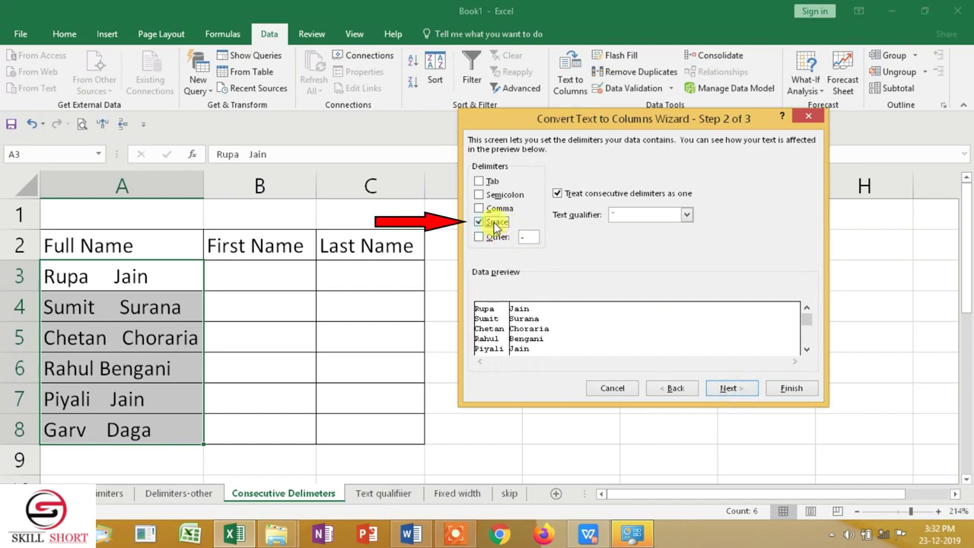
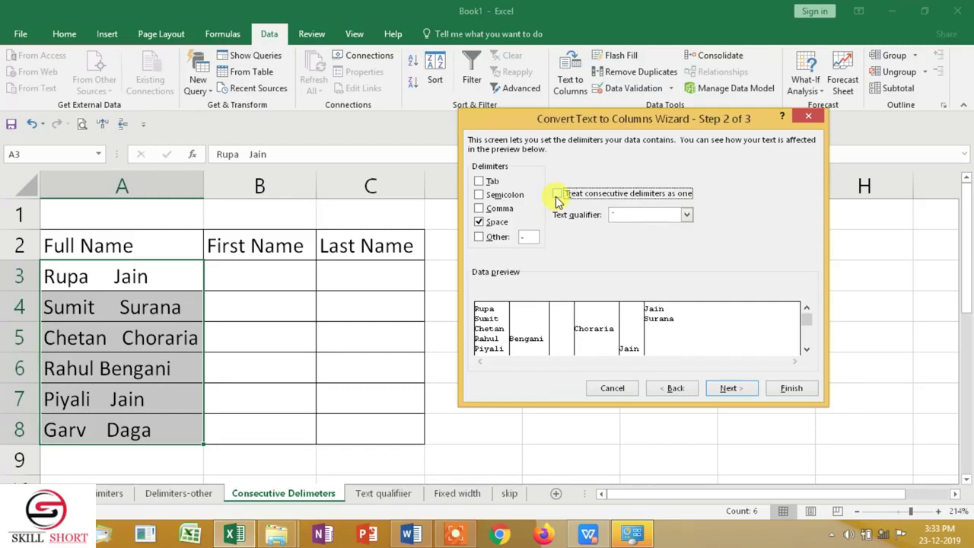
pyautogui.click(557, 195)
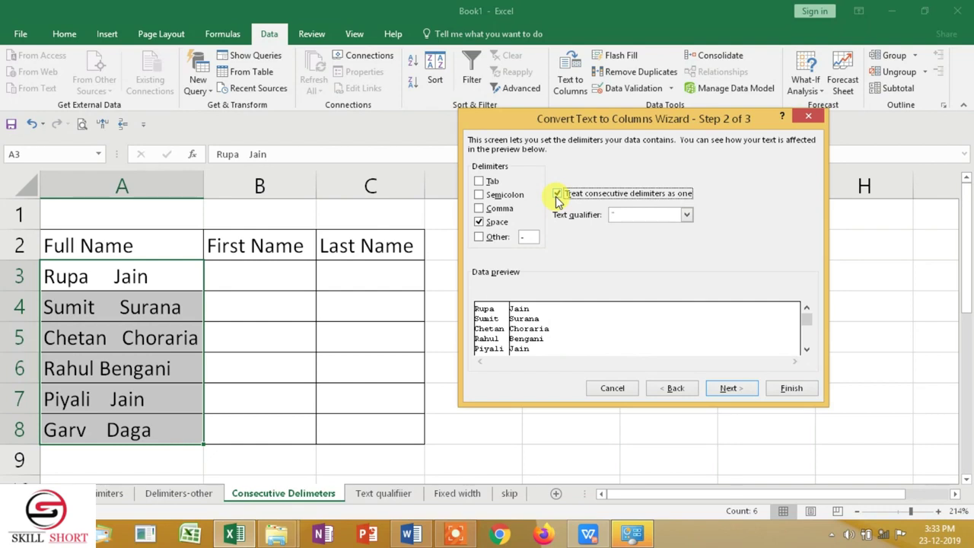
pyautogui.click(720, 388)
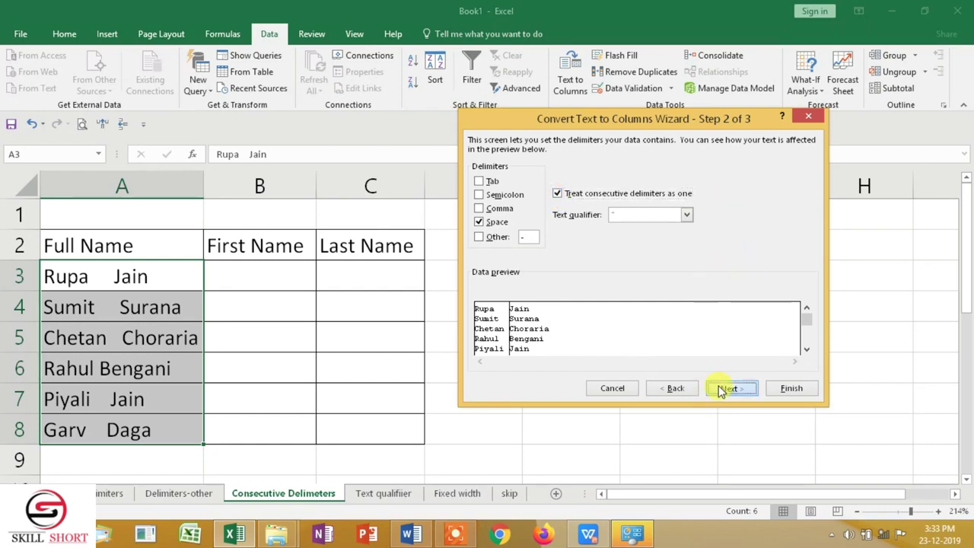
# Set the destination for the split first and last names to B3:C8.
pyautogui.click(546, 240)
pyautogui.press('BackSpace')
pyautogui.press('BackSpace')
pyautogui.press('BackSpace')
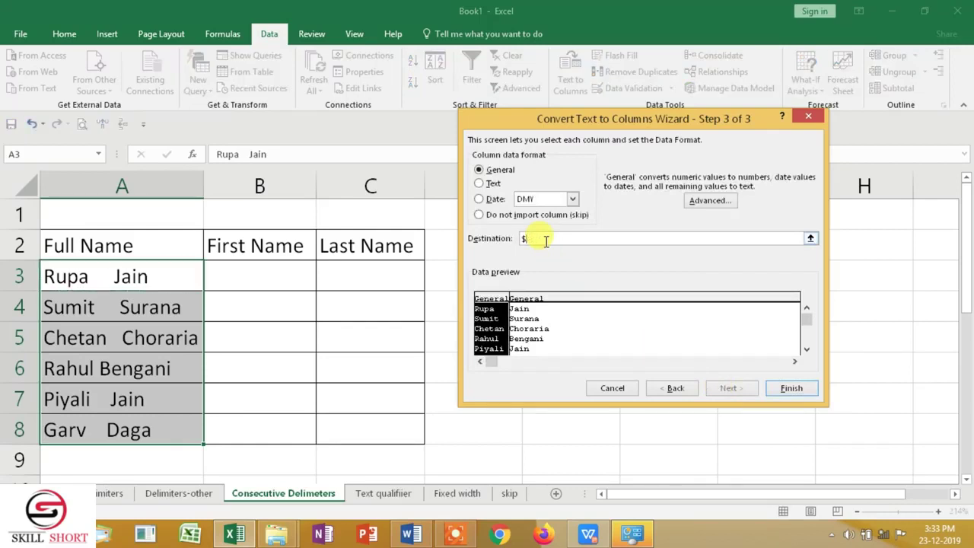
pyautogui.press('BackSpace')
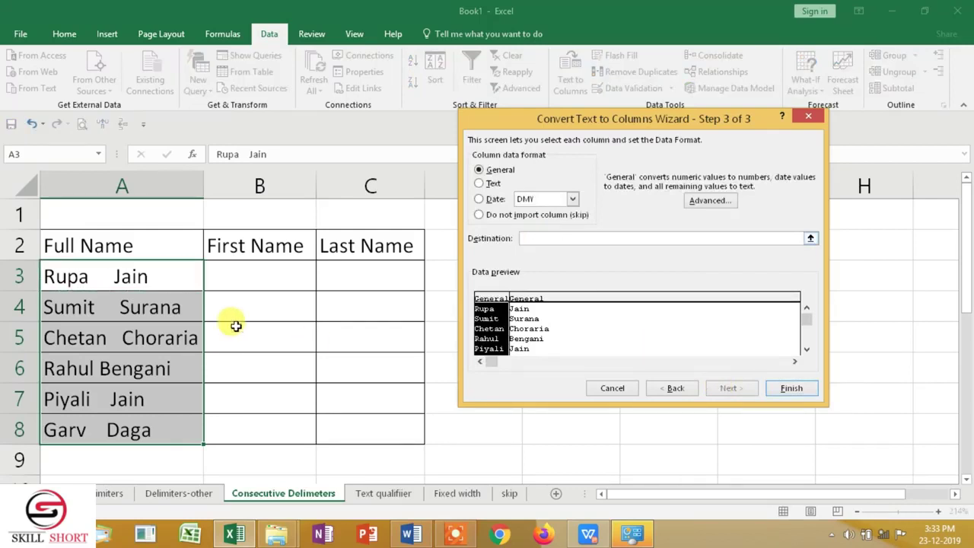
pyautogui.moveTo(252, 268); pyautogui.dragTo(402, 426)
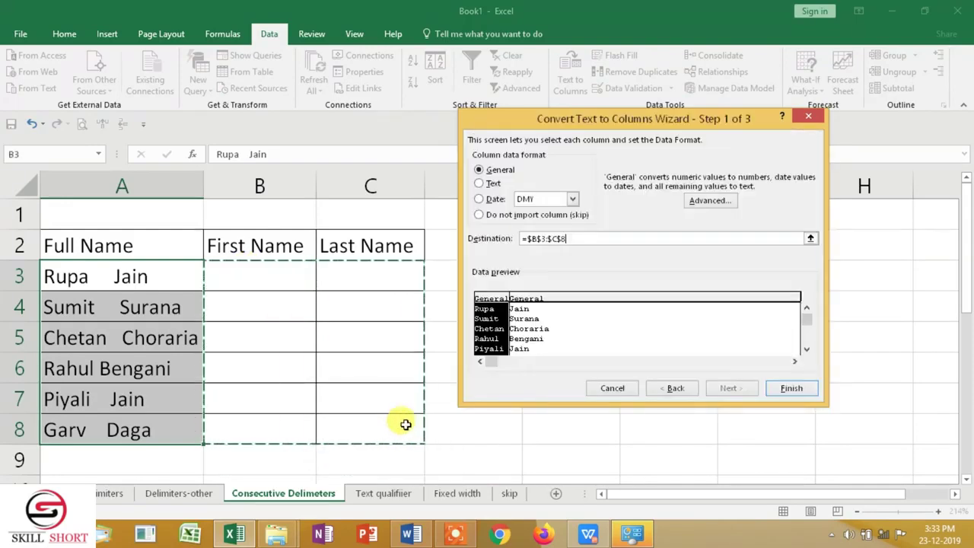
# Finish splitting the full names, allowing existing data to be replaced, and undo the split.
pyautogui.click(791, 388)
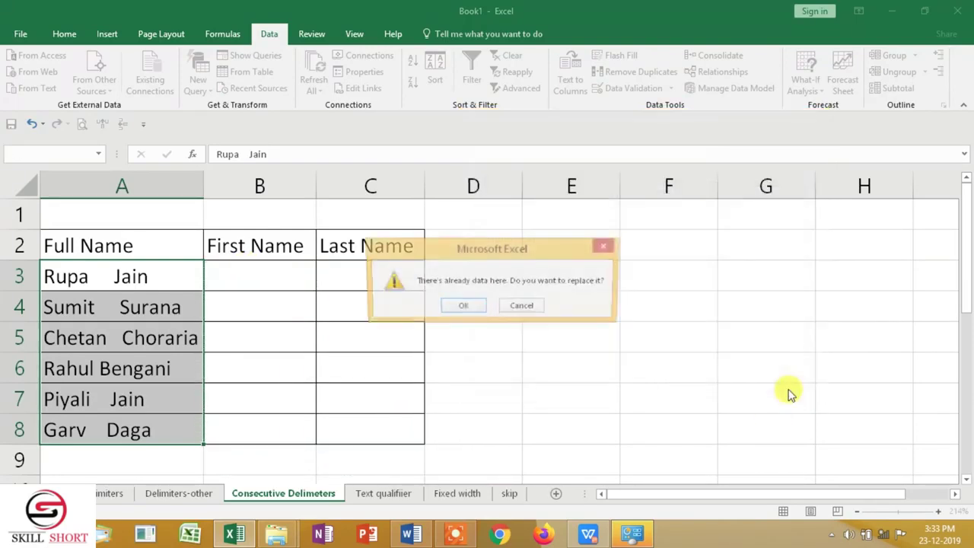
pyautogui.click(464, 307)
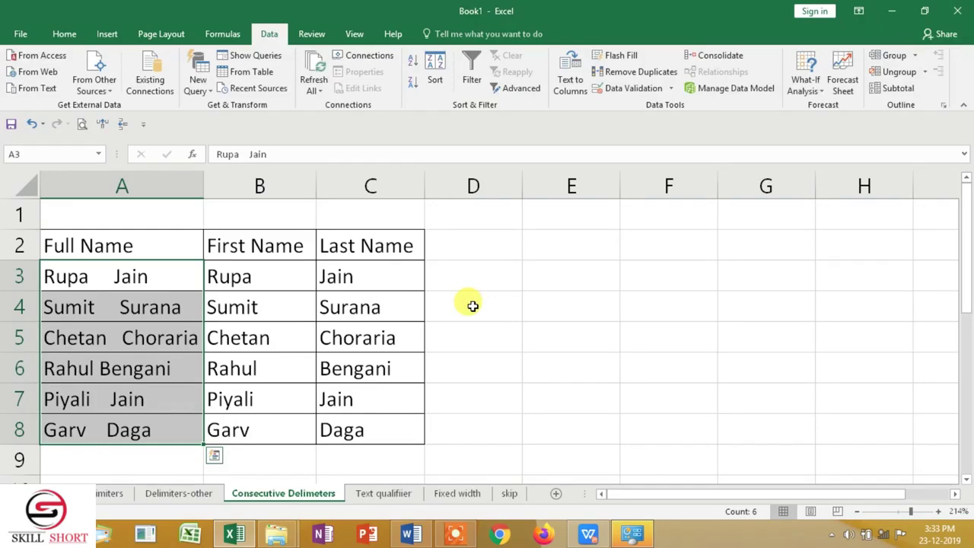
pyautogui.hotkey('ctrl', 'z')
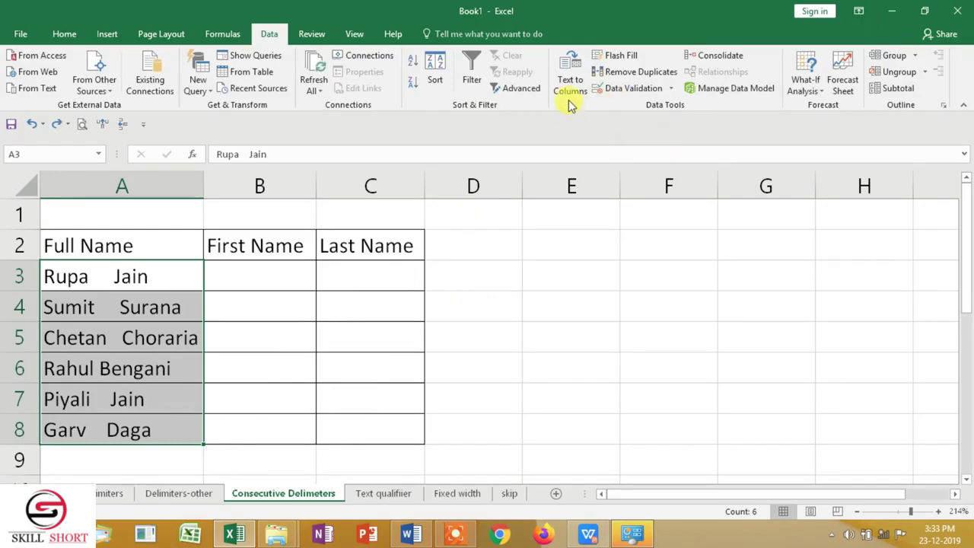
# Restart Text to Columns for A3:A8 with Space as delimiter, turn off treating consecutive delimiters as one, and proceed to the column format settings.
pyautogui.click(571, 88)
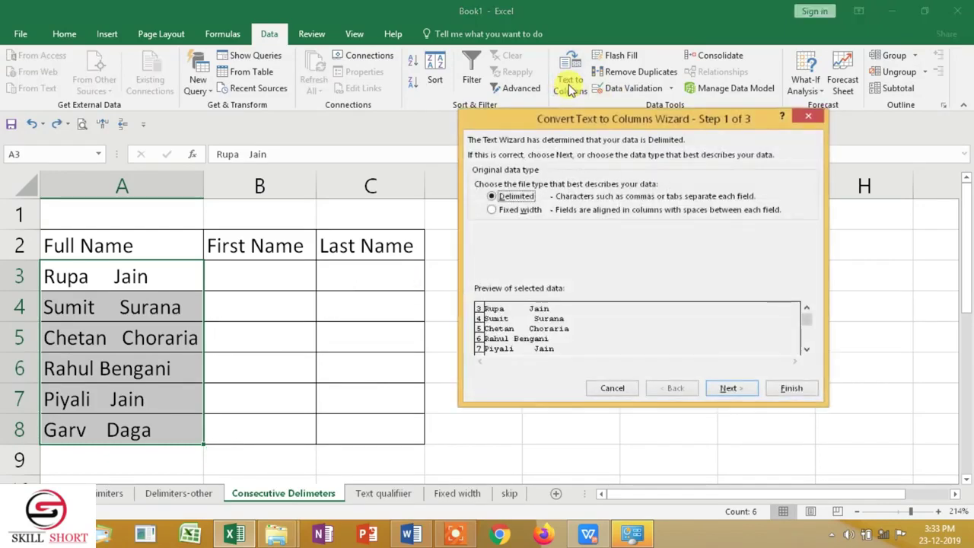
pyautogui.click(729, 388)
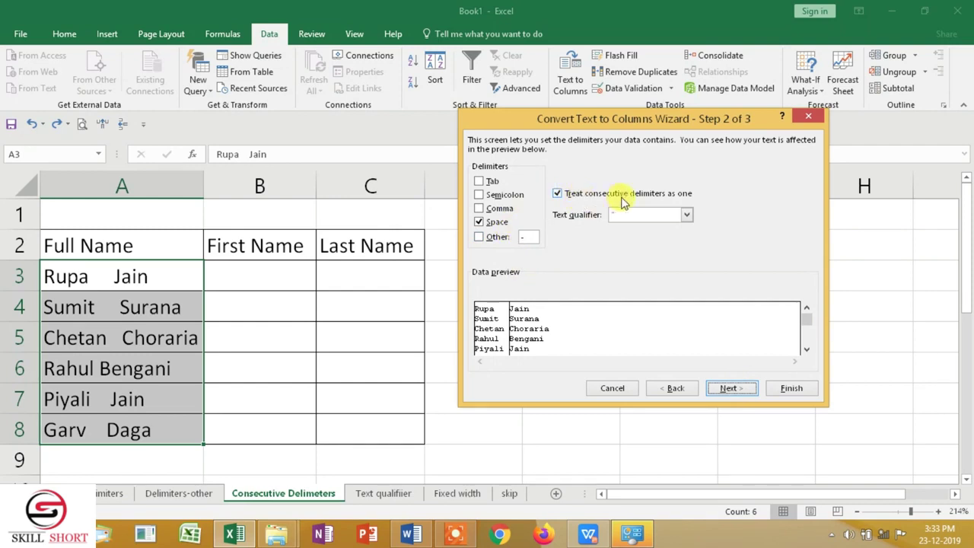
pyautogui.click(558, 194)
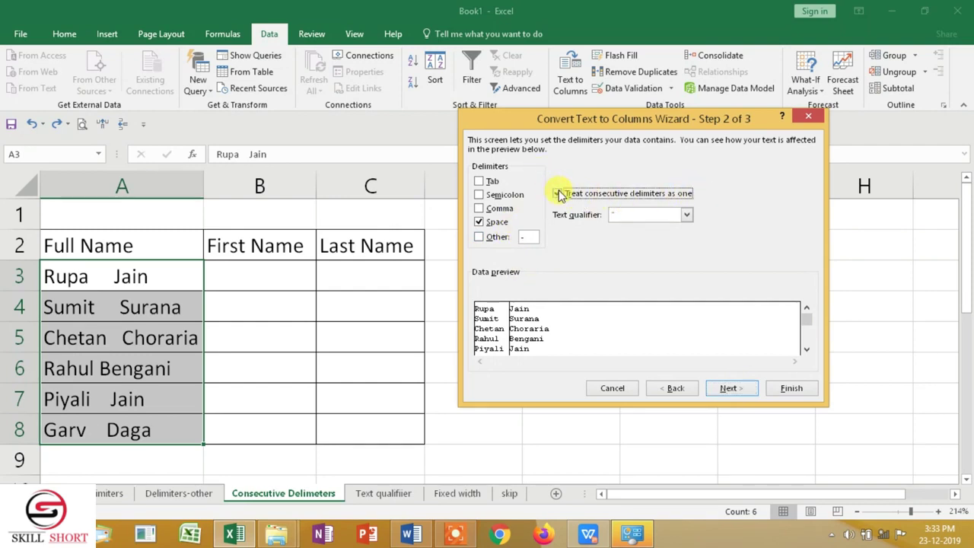
pyautogui.click(729, 388)
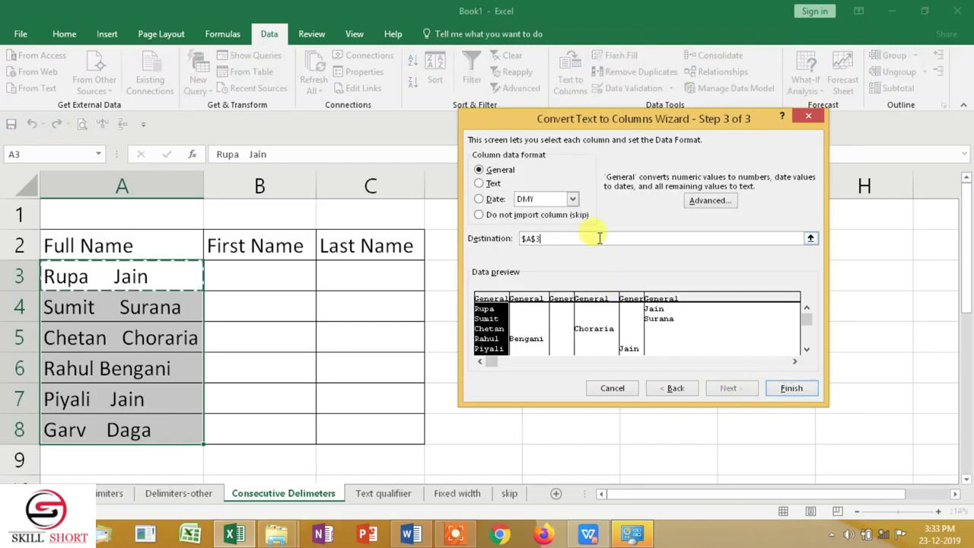
# Set the destination to B3:C8 and finish the split with General format, allowing existing data to be replaced.
pyautogui.press('BackSpace')
pyautogui.press('BackSpace')
pyautogui.press('BackSpace')
pyautogui.press('BackSpace')
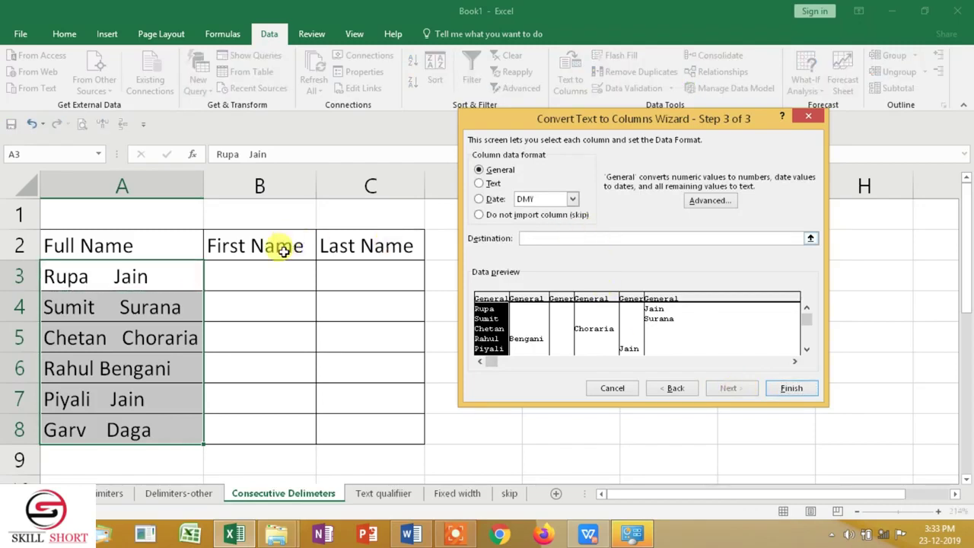
pyautogui.moveTo(263, 274); pyautogui.dragTo(396, 428)
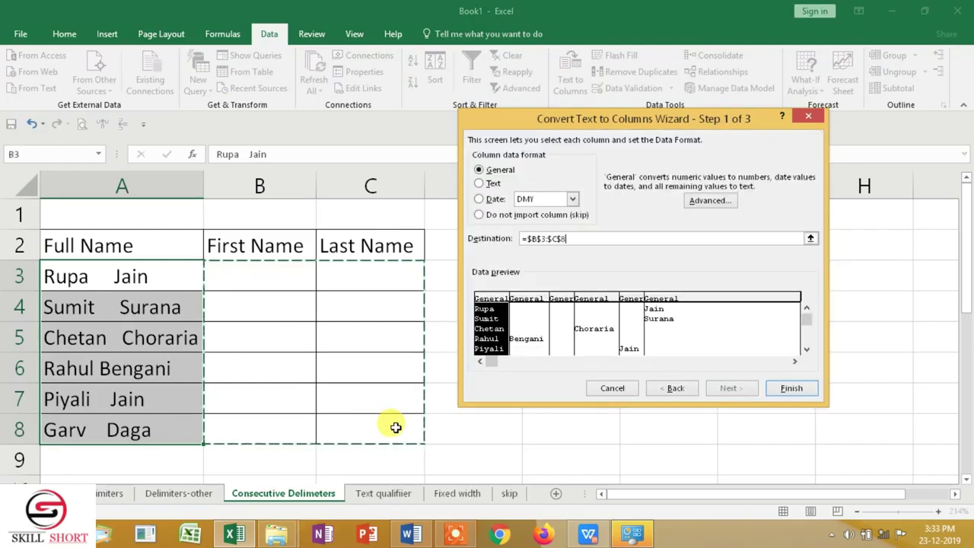
pyautogui.click(793, 389)
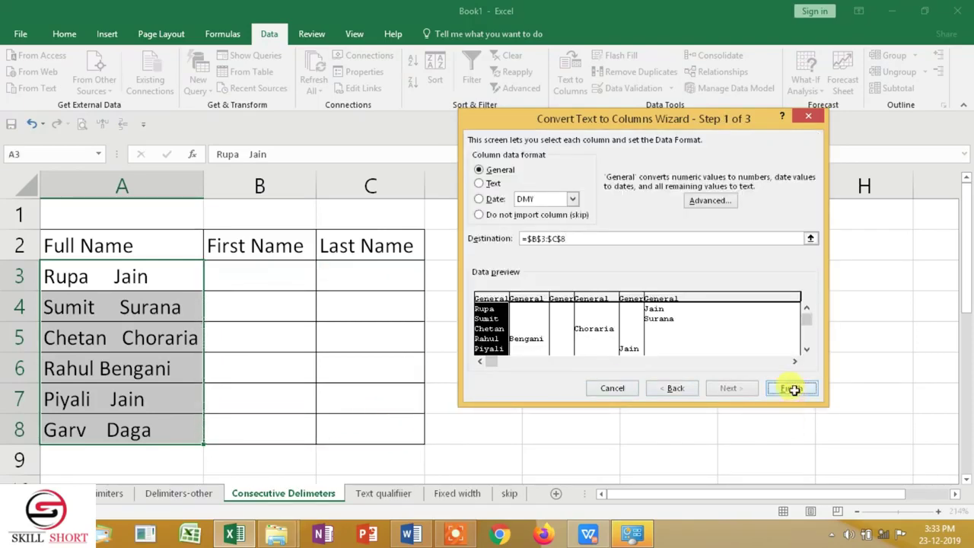
pyautogui.click(453, 308)
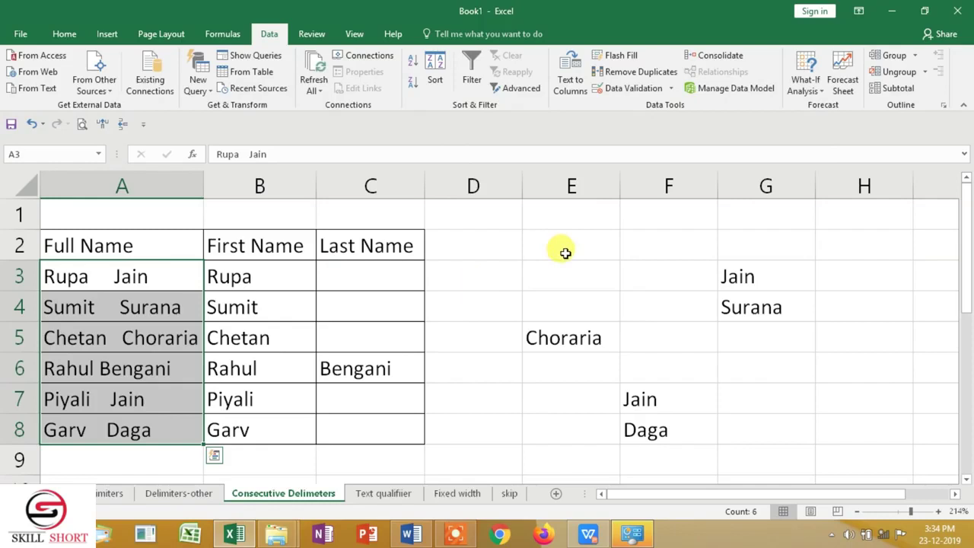
# Examine where the first row's first and last names were placed and undo the split.
pyautogui.click(224, 276)
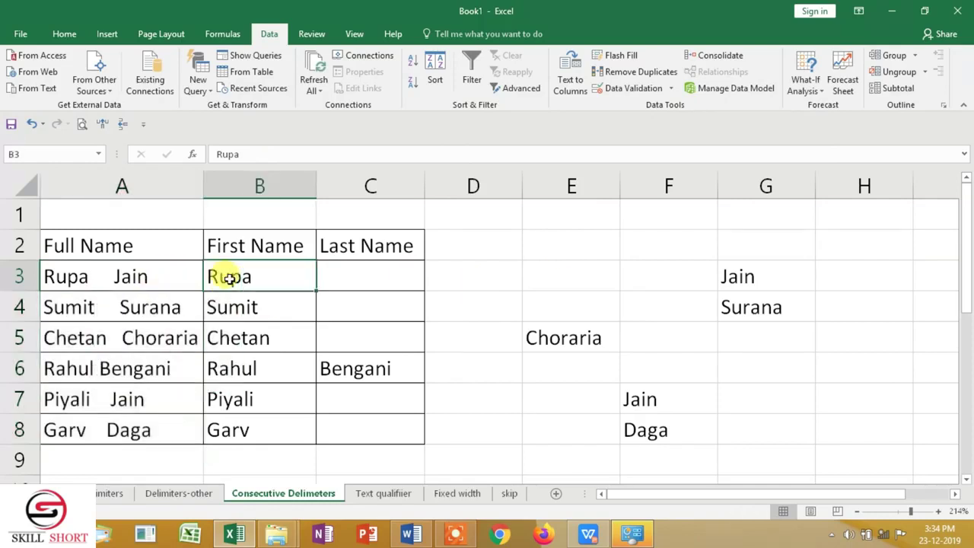
pyautogui.click(736, 270)
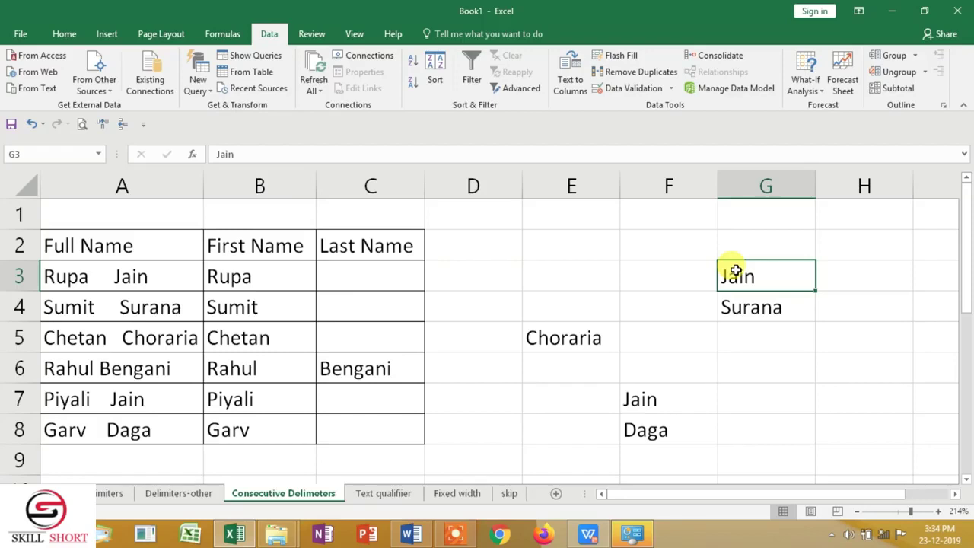
pyautogui.hotkey('ctrl', 'z')
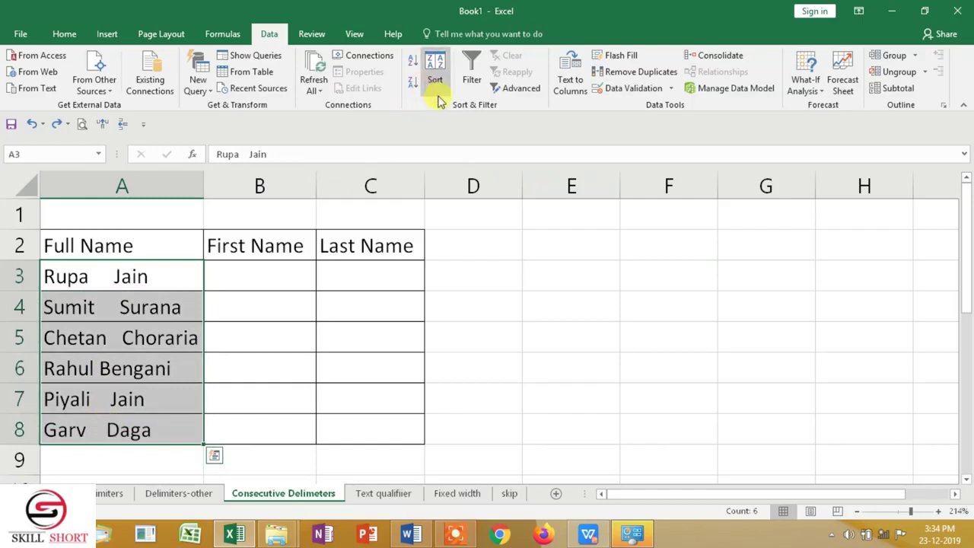
# Restart Text to Columns for A3:A8 with Space as delimiter, treat consecutive delimiters as one, and proceed to the column format settings.
pyautogui.click(570, 67)
pyautogui.click(727, 389)
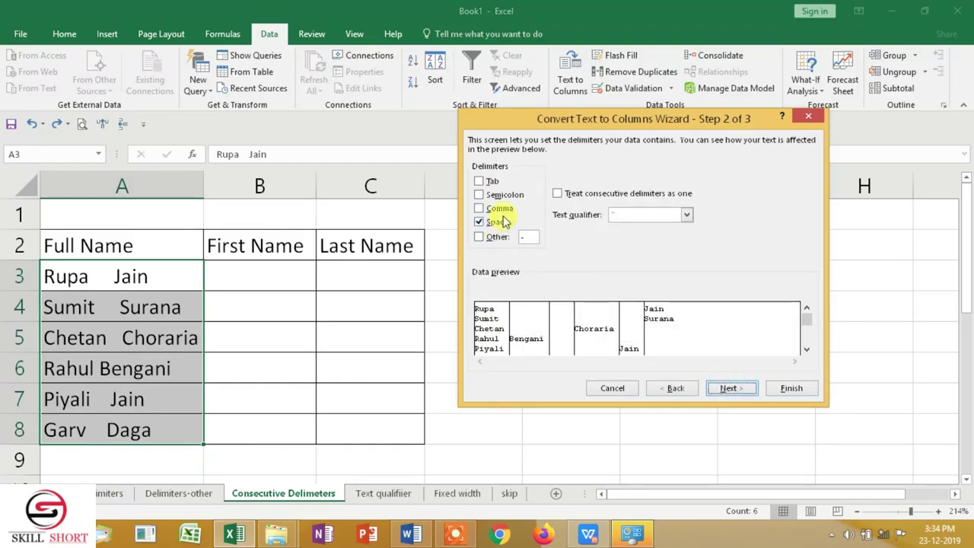
pyautogui.click(559, 194)
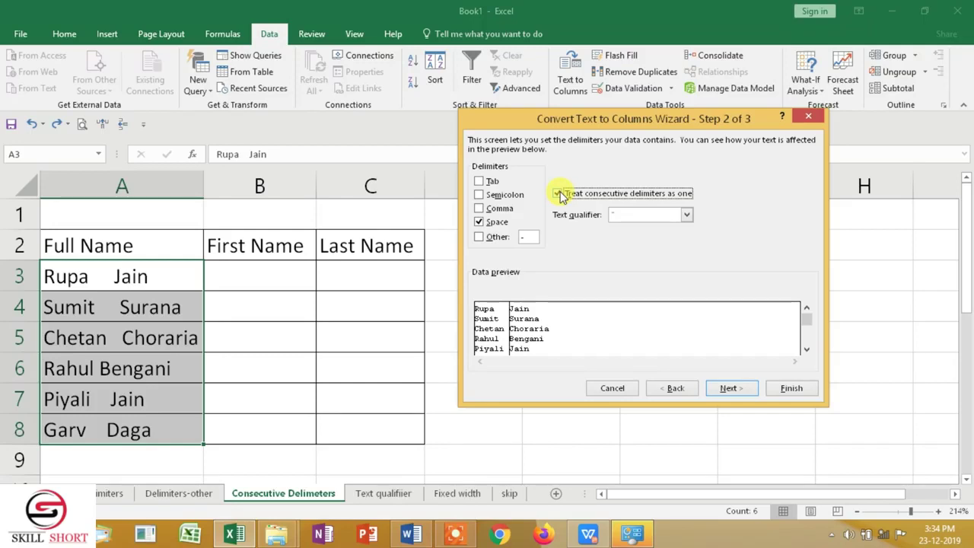
pyautogui.click(751, 390)
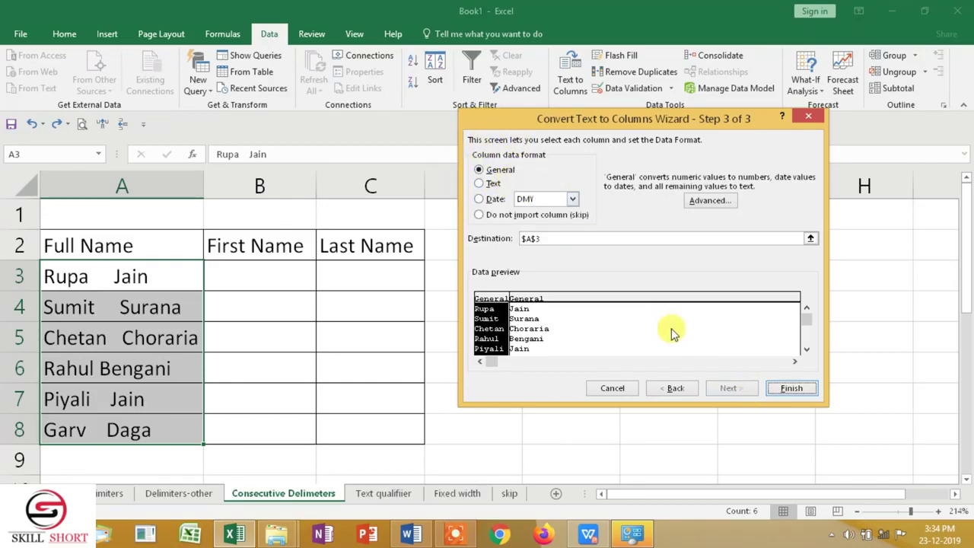
# Replace the destination with B3:C8 so the names split into the First Name and Last Name columns.
pyautogui.click(549, 238)
pyautogui.press('BackSpace')
pyautogui.press('BackSpace')
pyautogui.press('BackSpace')
pyautogui.press('BackSpace')
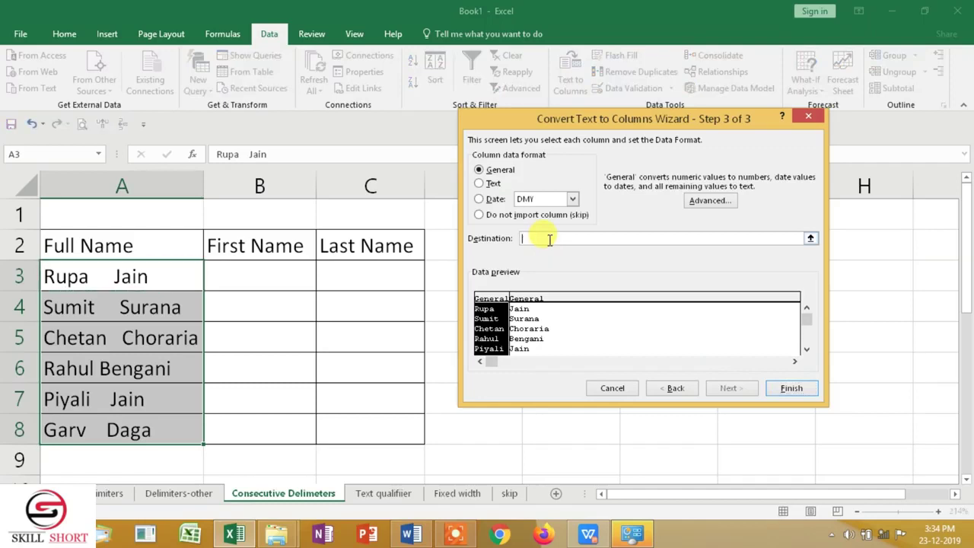
pyautogui.moveTo(270, 271); pyautogui.dragTo(413, 428)
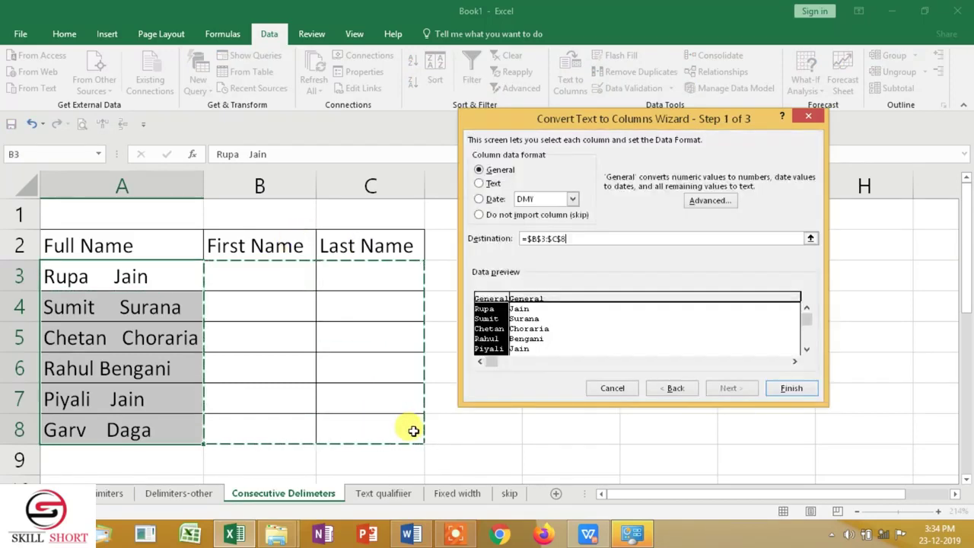
# Finish splitting the full names into the First Name and Last Name columns, allowing existing data to be replaced.
pyautogui.click(789, 390)
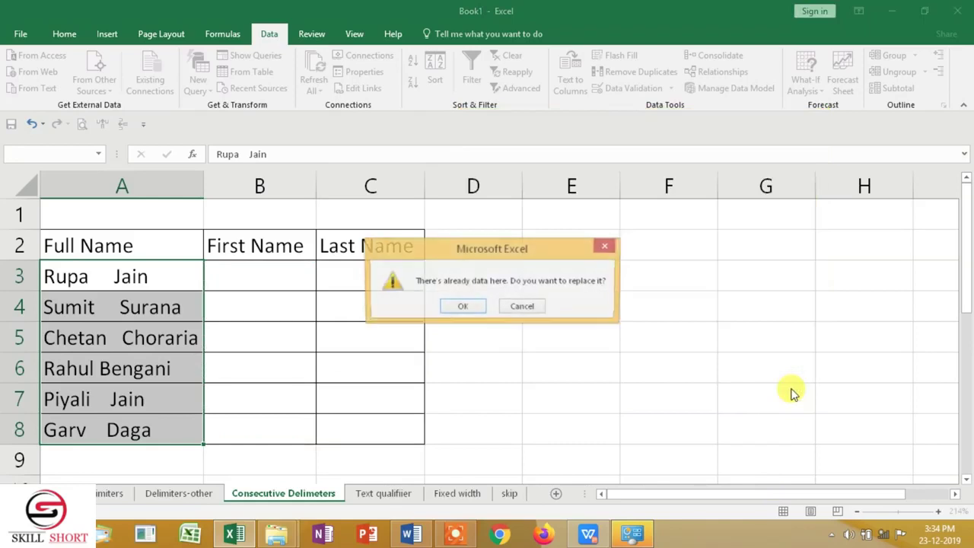
pyautogui.click(466, 305)
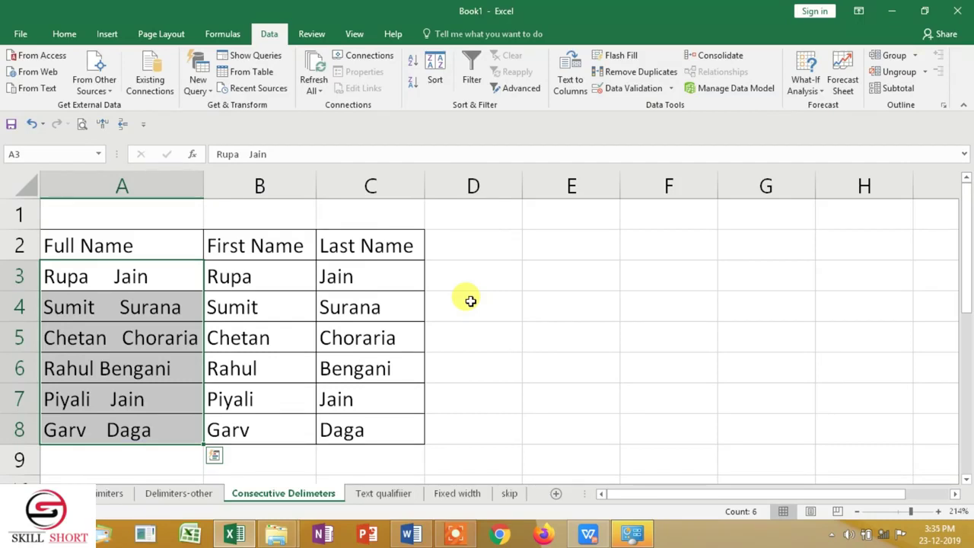
# On the Text qualifiier sheet, start a delimited Text to Columns for A3, adding Semicolon as delimiter and setting the text qualifier to {none}.
pyautogui.click(375, 496)
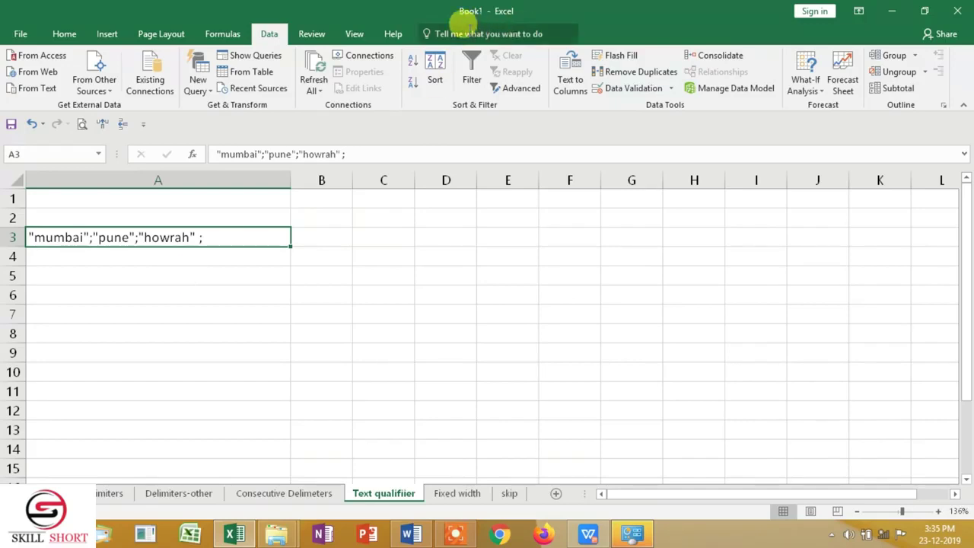
pyautogui.click(578, 79)
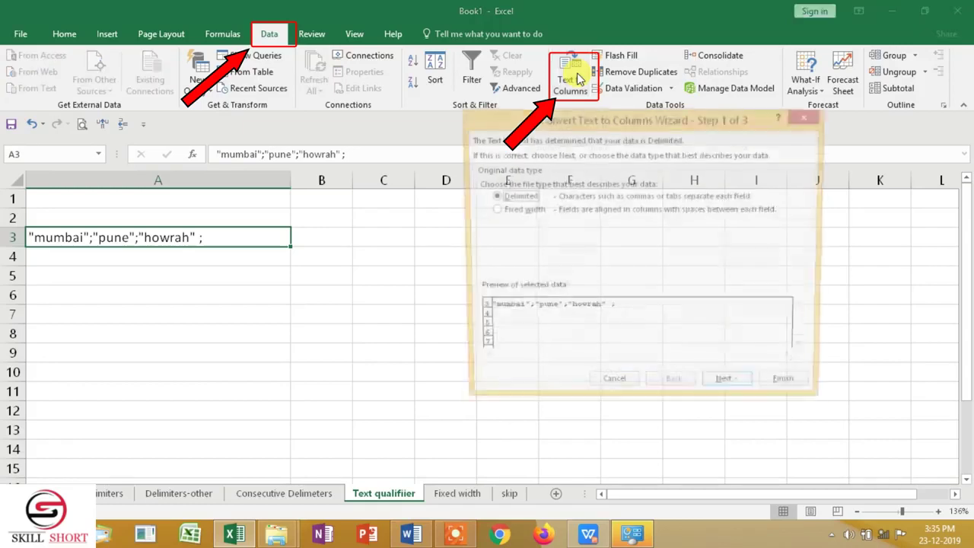
pyautogui.click(729, 388)
pyautogui.click(480, 195)
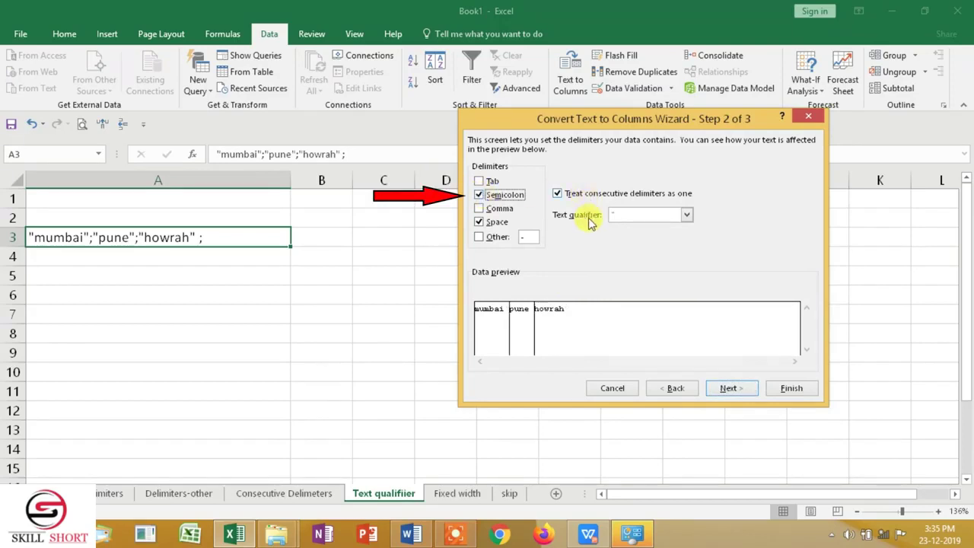
pyautogui.click(685, 215)
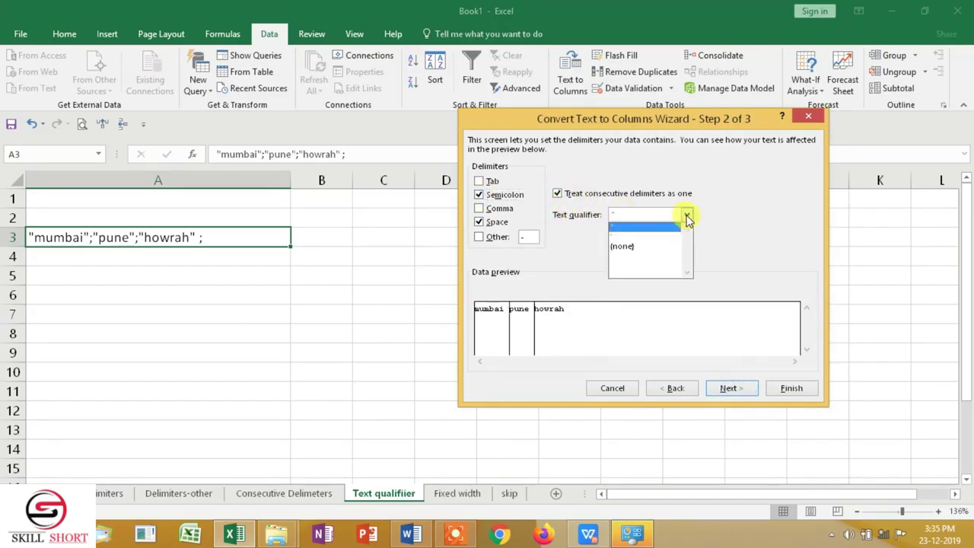
pyautogui.click(660, 252)
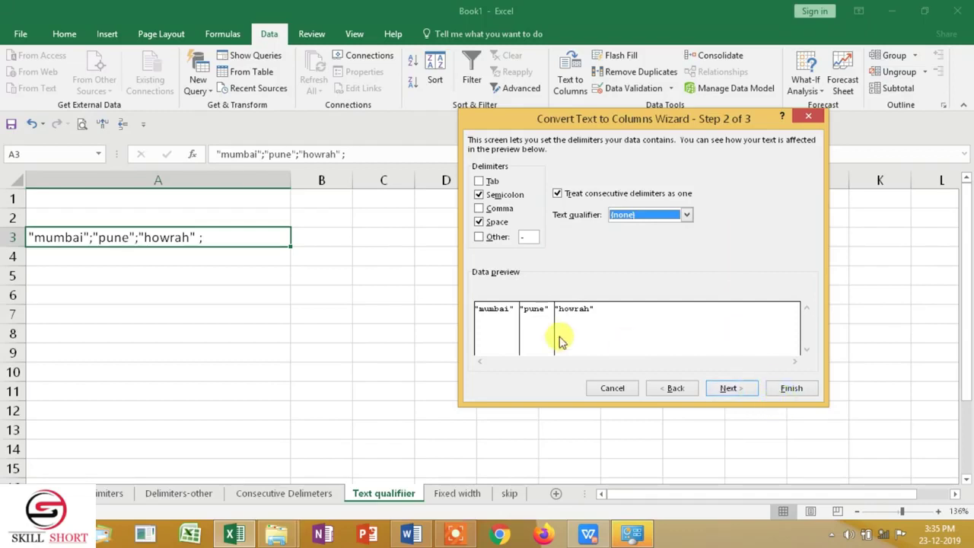
# Finish the split of the quoted city names with B3 as destination, and undo it.
pyautogui.click(749, 388)
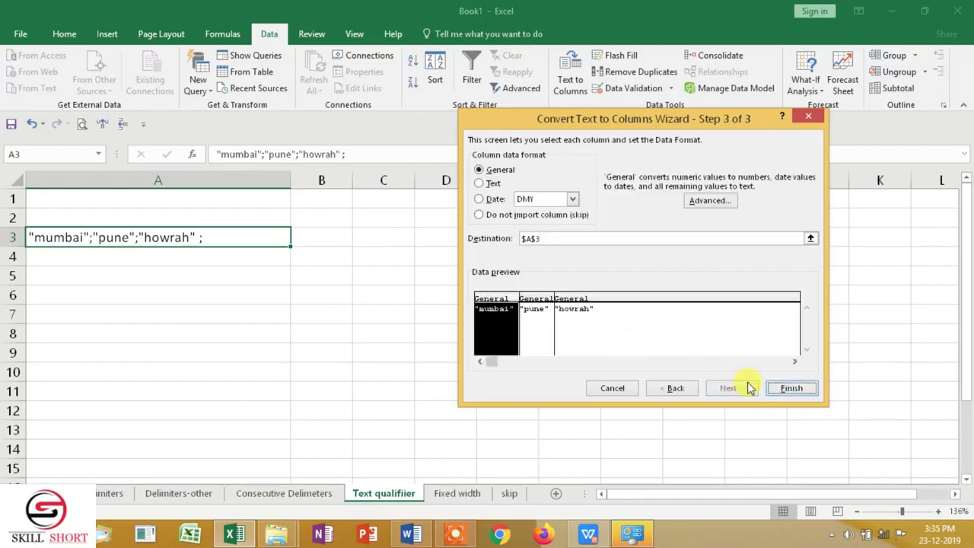
pyautogui.click(555, 238)
pyautogui.press('BackSpace')
pyautogui.press('BackSpace')
pyautogui.press('BackSpace')
pyautogui.press('BackSpace')
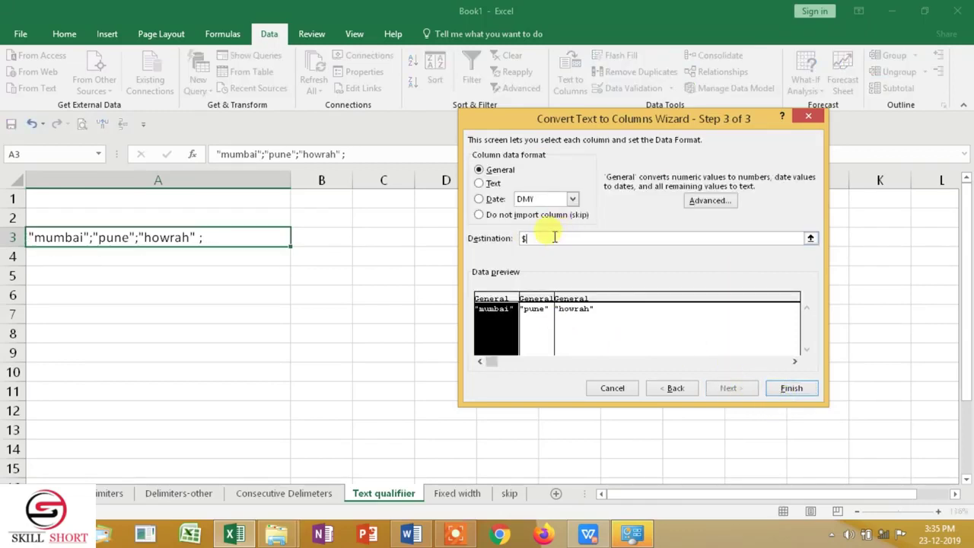
pyautogui.click(319, 239)
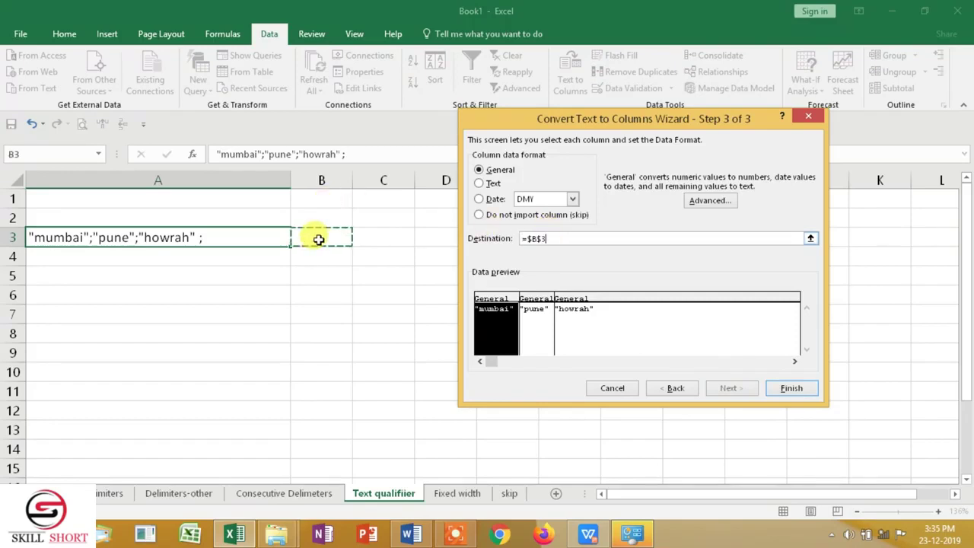
pyautogui.click(806, 390)
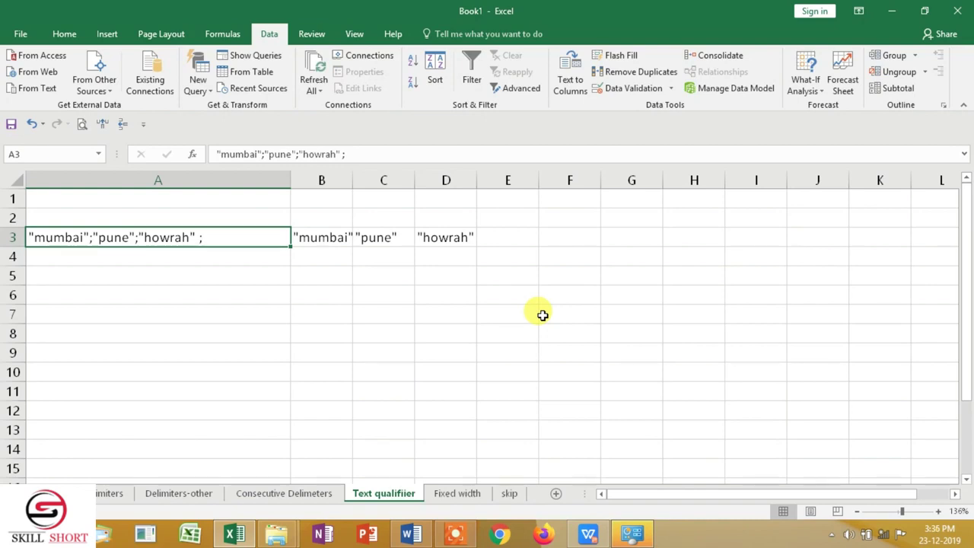
pyautogui.hotkey('ctrl', 'z')
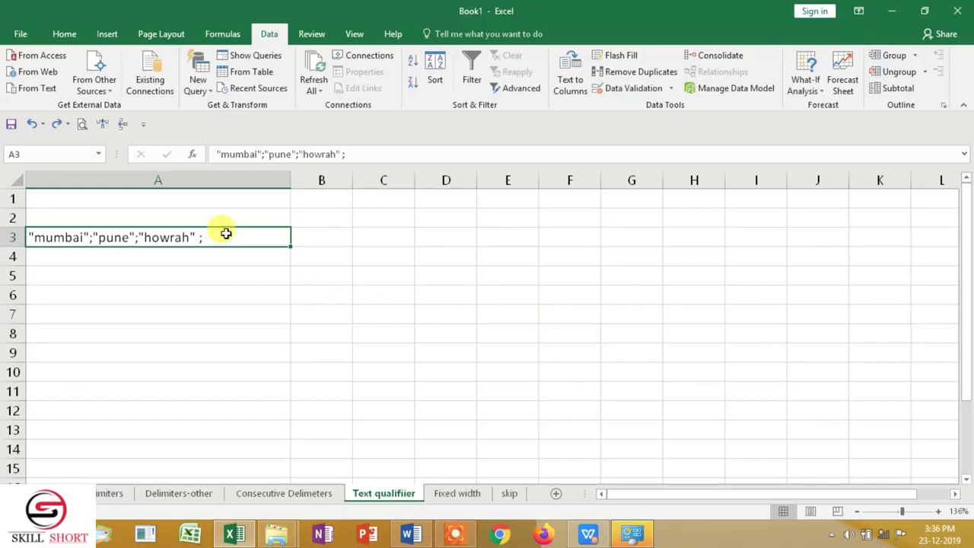
# Restart Text to Columns for A3 as delimited text and set the text qualifier to the double quotation mark.
pyautogui.click(587, 79)
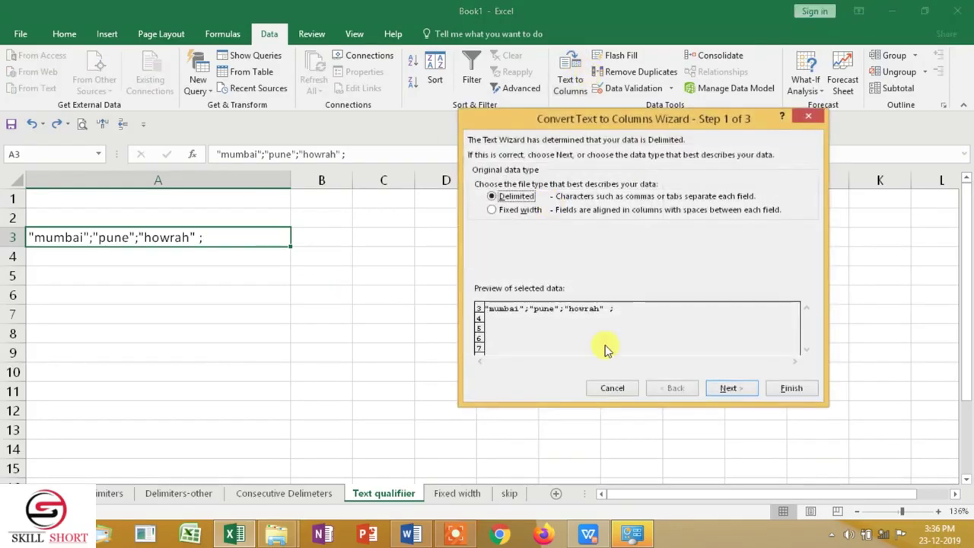
pyautogui.click(750, 397)
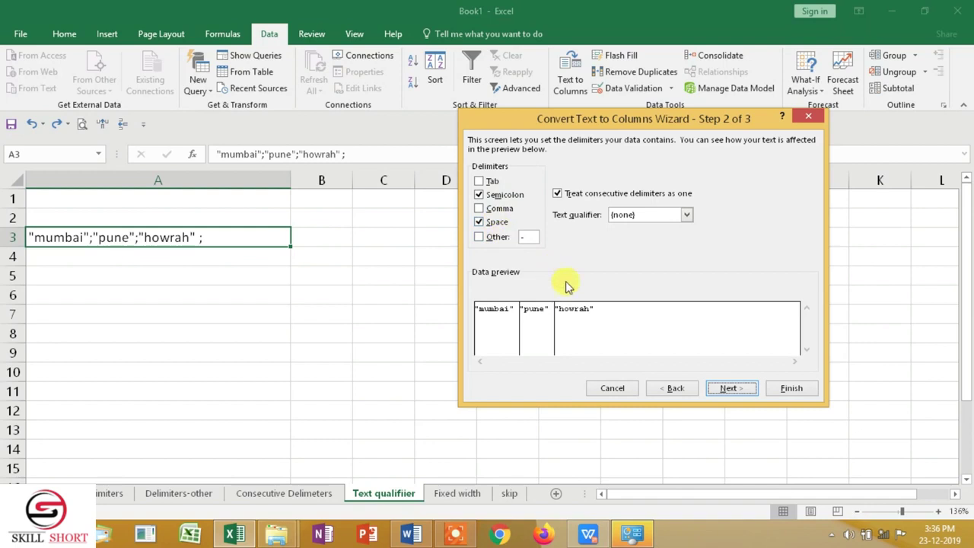
pyautogui.click(688, 214)
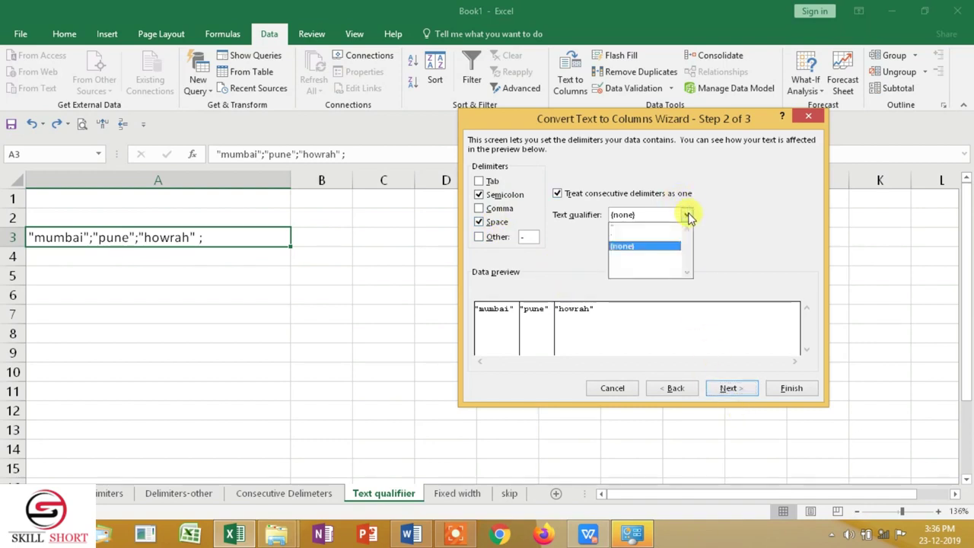
pyautogui.click(653, 228)
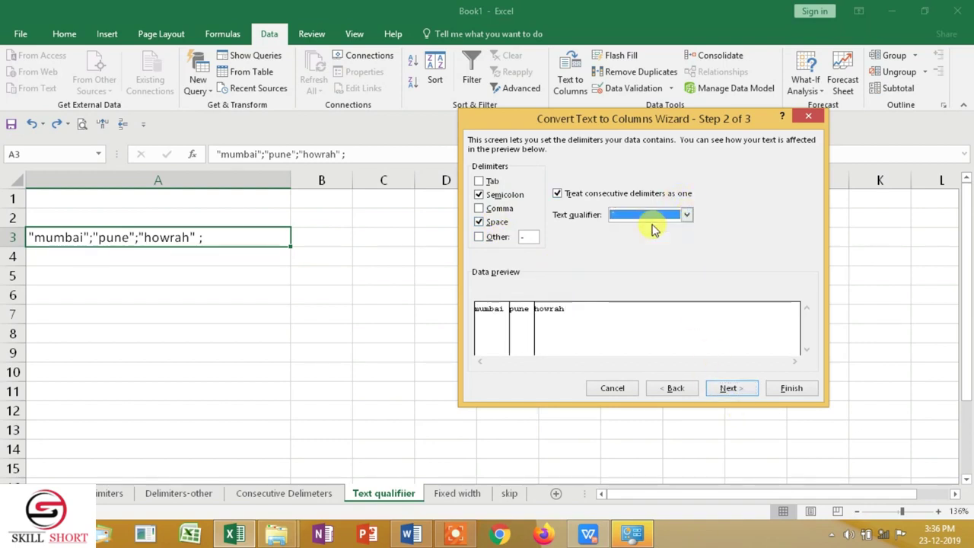
# Replace the destination with B3 and finish splitting the city names with General format.
pyautogui.click(748, 393)
pyautogui.click(555, 239)
pyautogui.press('BackSpace')
pyautogui.press('BackSpace')
pyautogui.press('BackSpace')
pyautogui.press('BackSpace')
pyautogui.click(317, 238)
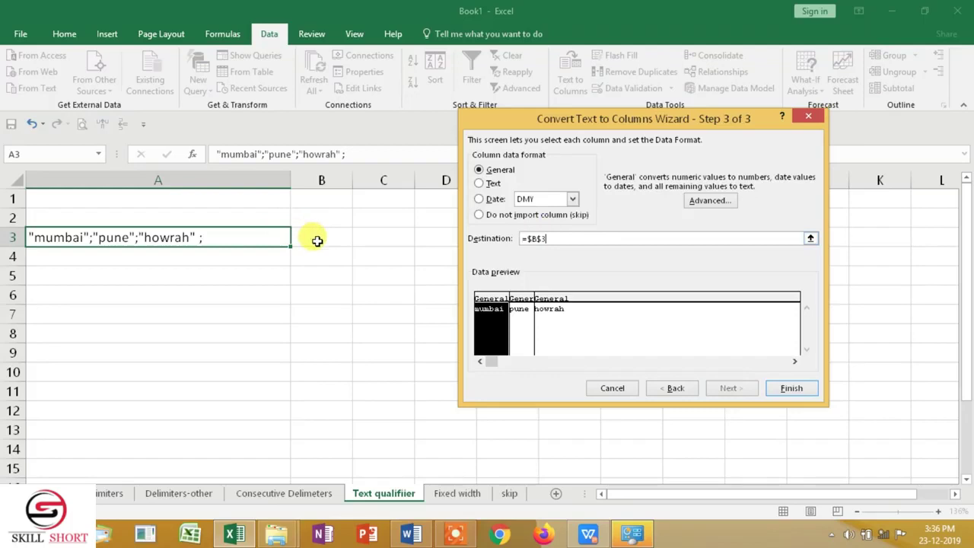
pyautogui.click(806, 389)
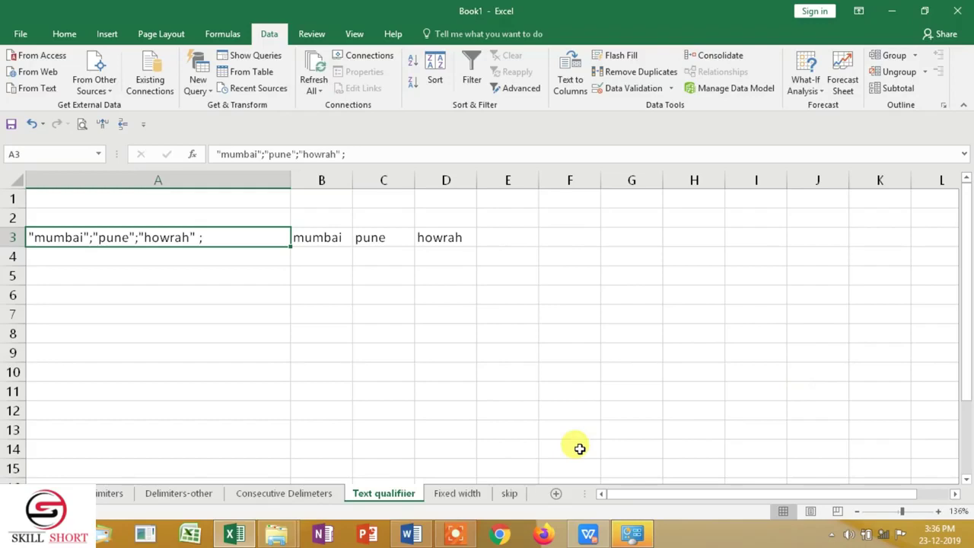
# On the Fixed width sheet, start Text to Columns for A3:A6 with the Fixed width data type and proceed to the column breaks.
pyautogui.click(460, 494)
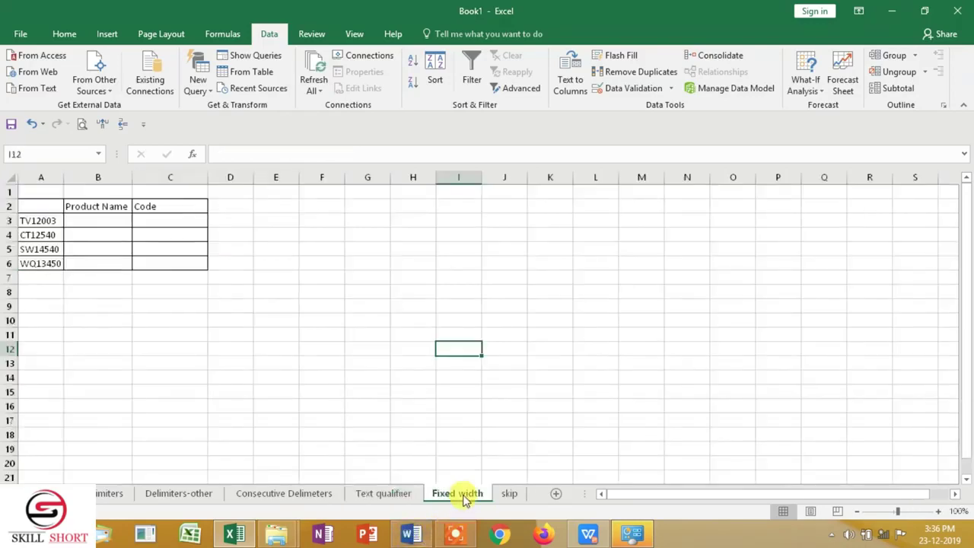
pyautogui.click(907, 512)
pyautogui.click(383, 303)
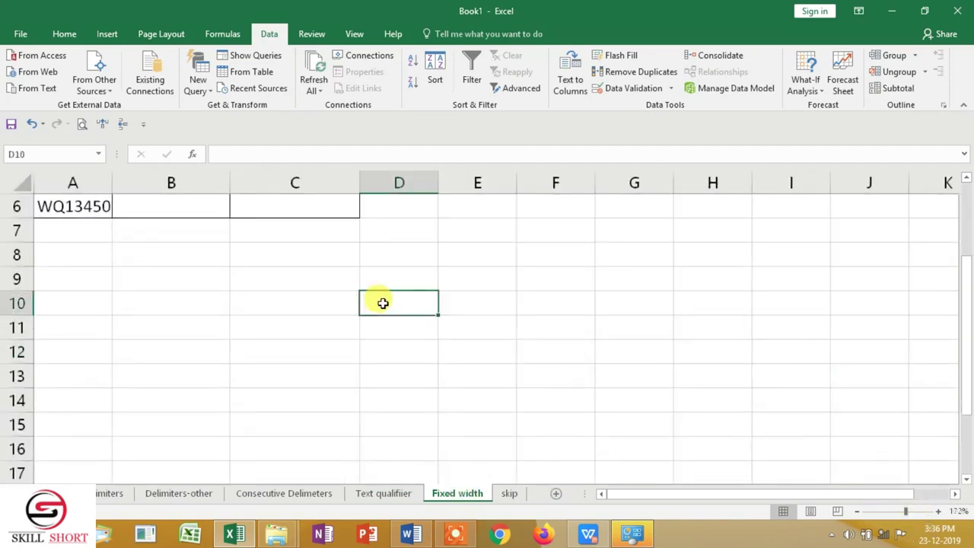
pyautogui.hotkey('ctrl', 'Up')
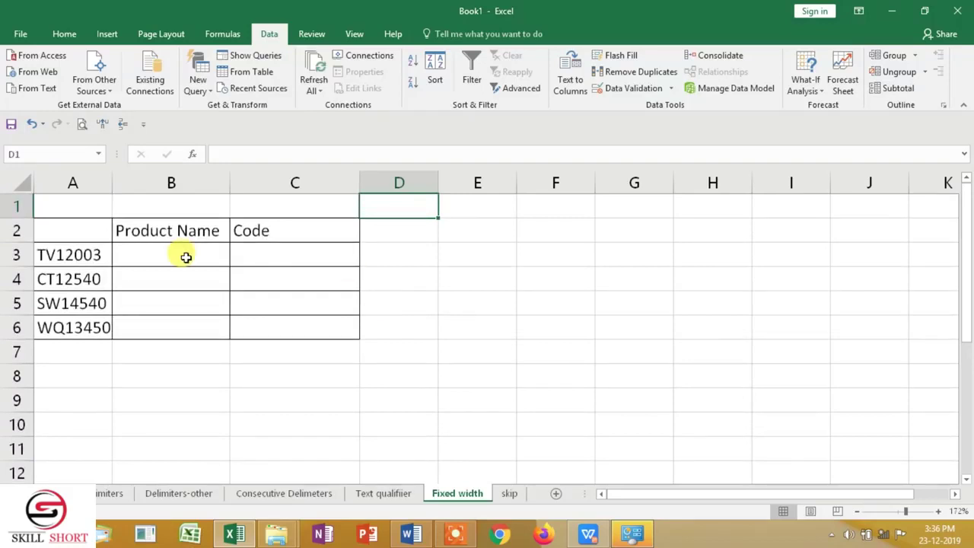
pyautogui.moveTo(76, 254); pyautogui.dragTo(78, 326)
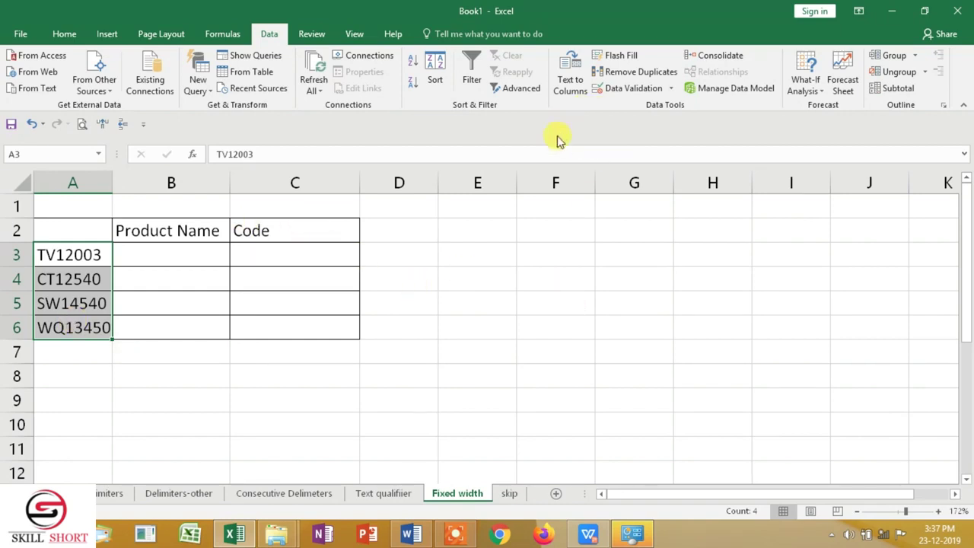
pyautogui.click(576, 80)
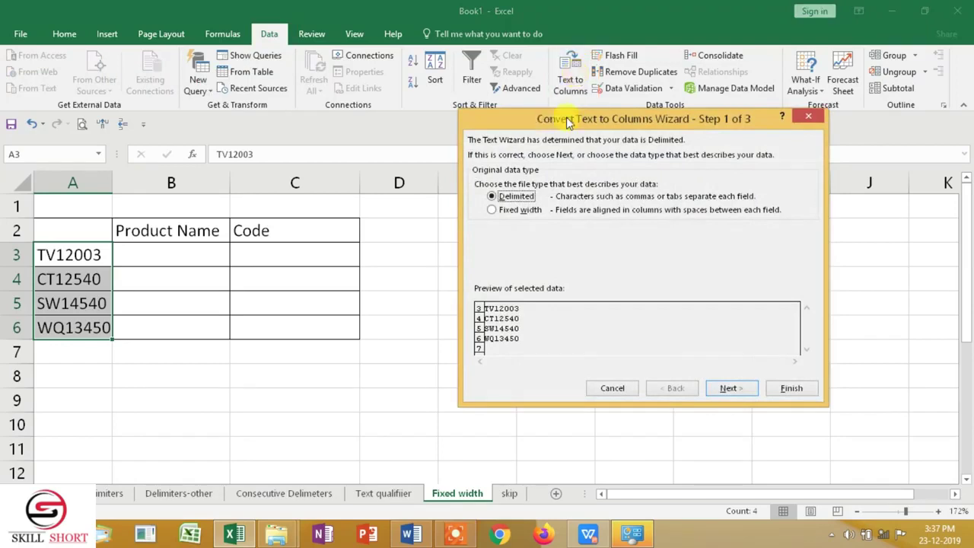
pyautogui.click(538, 215)
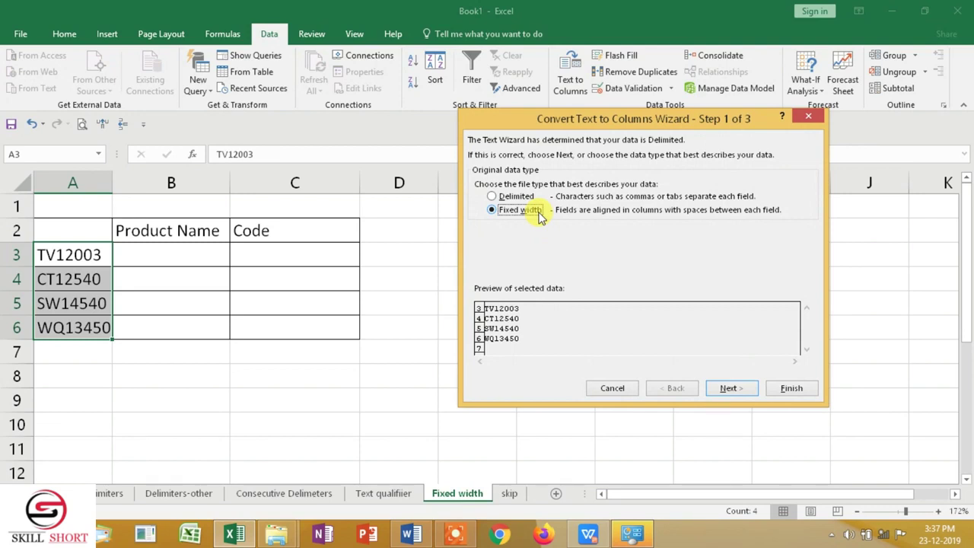
pyautogui.click(729, 390)
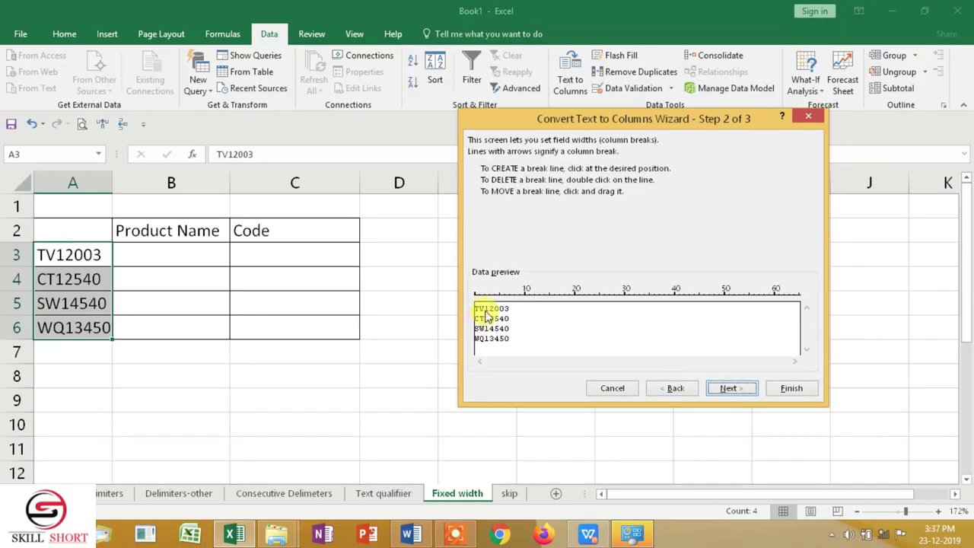
# Place a column break after the two-letter product prefix, trying out removing, re-adding and moving the break line.
pyautogui.click(485, 315)
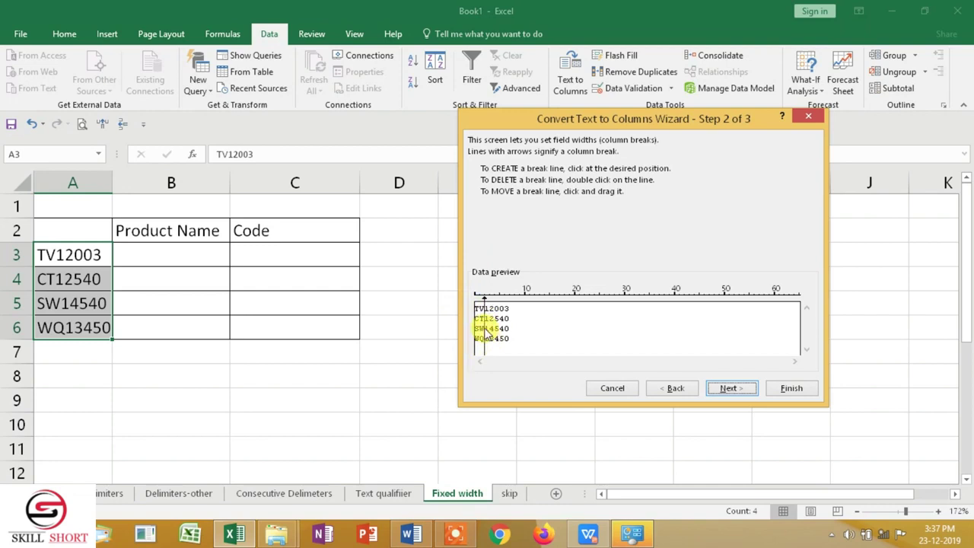
pyautogui.doubleClick(485, 332)
pyautogui.click(485, 333)
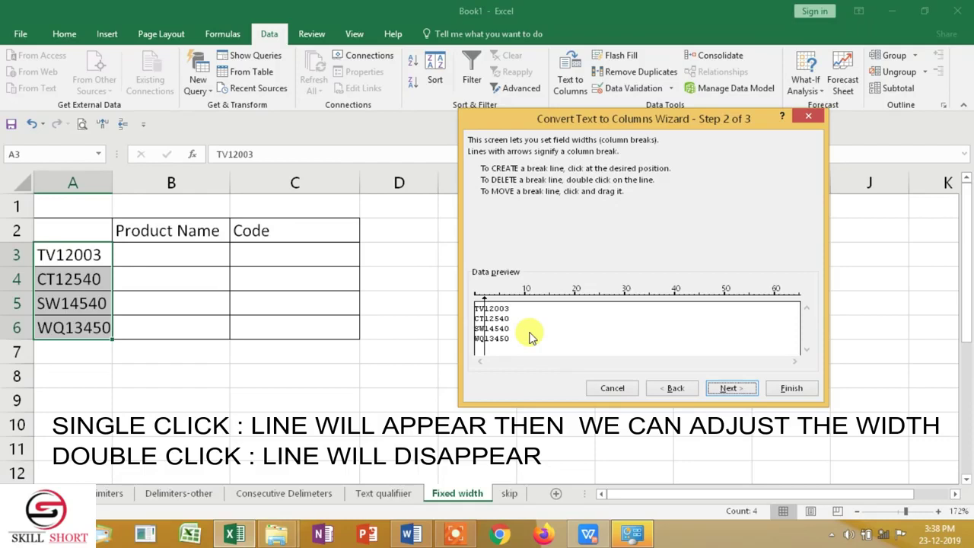
pyautogui.moveTo(484, 325)
pyautogui.mouseDown()
pyautogui.moveTo(498, 327)
pyautogui.moveTo(489, 326)
pyautogui.mouseUp()
pyautogui.doubleClick(488, 326)
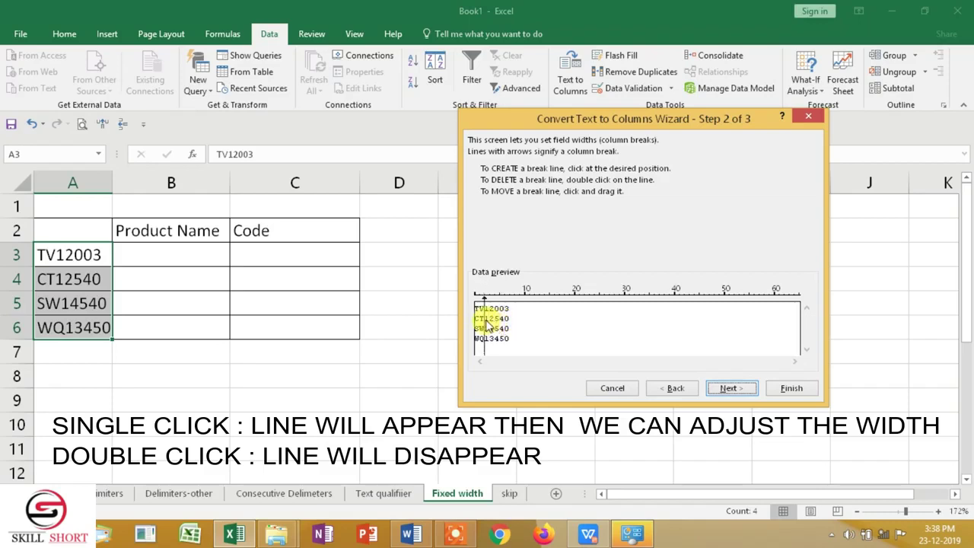
pyautogui.click(486, 324)
# Set the destination to B3:C6 and finish the fixed-width split with General format, allowing existing data to be replaced.
pyautogui.click(736, 390)
pyautogui.click(561, 239)
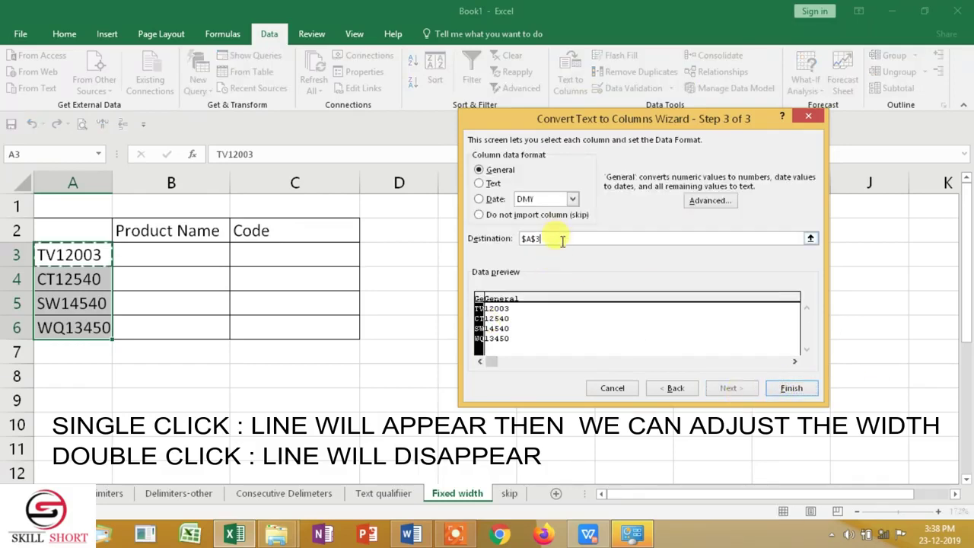
pyautogui.press('BackSpace')
pyautogui.press('BackSpace')
pyautogui.press('BackSpace')
pyautogui.press('BackSpace')
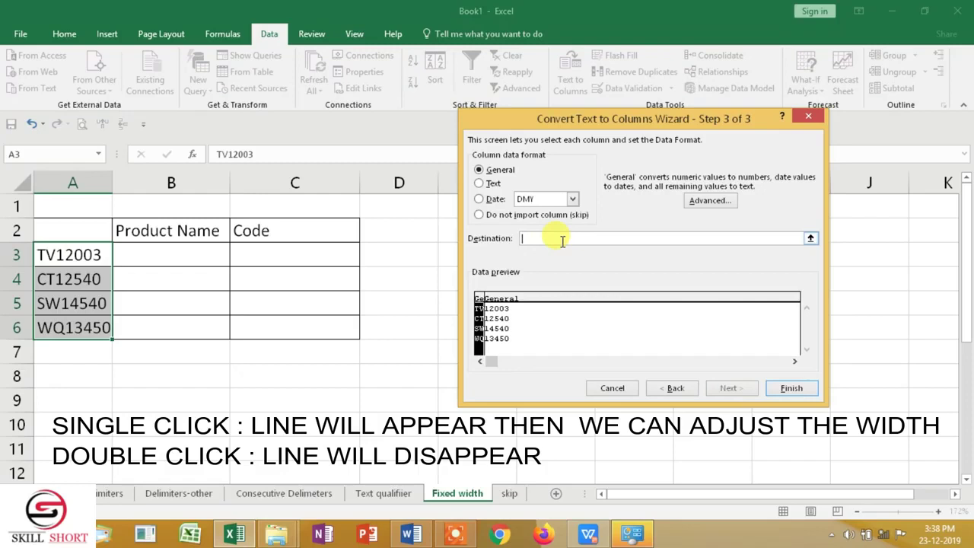
pyautogui.click(191, 258)
pyautogui.moveTo(192, 258); pyautogui.dragTo(296, 322)
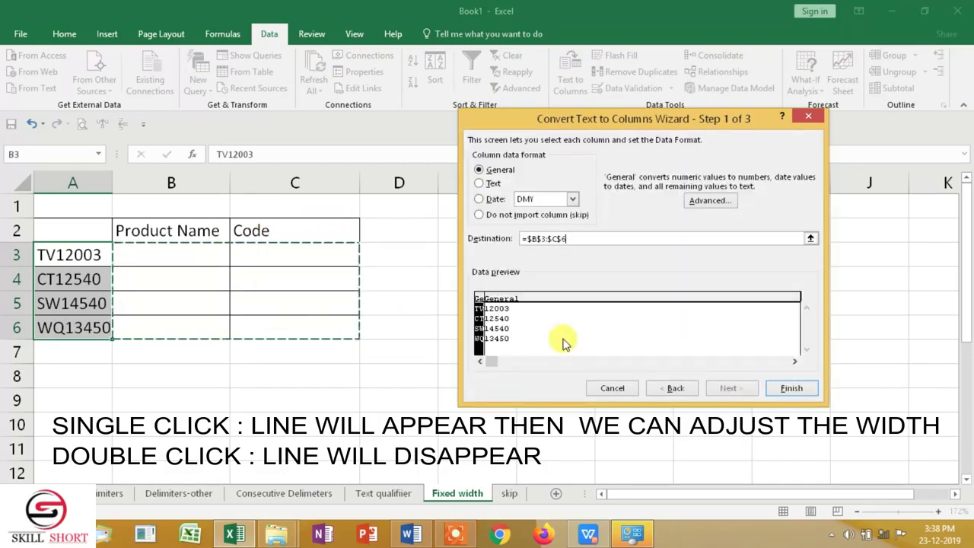
pyautogui.click(796, 387)
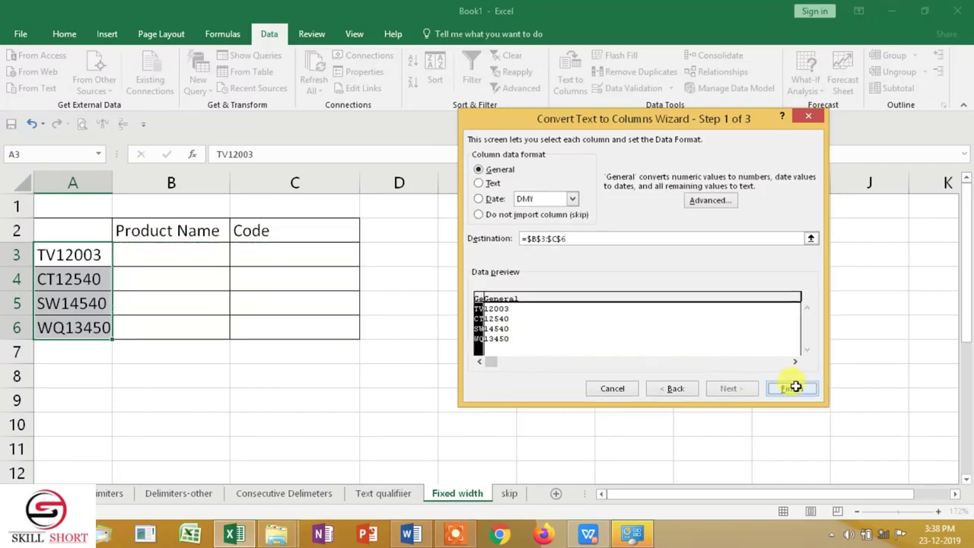
pyautogui.click(464, 307)
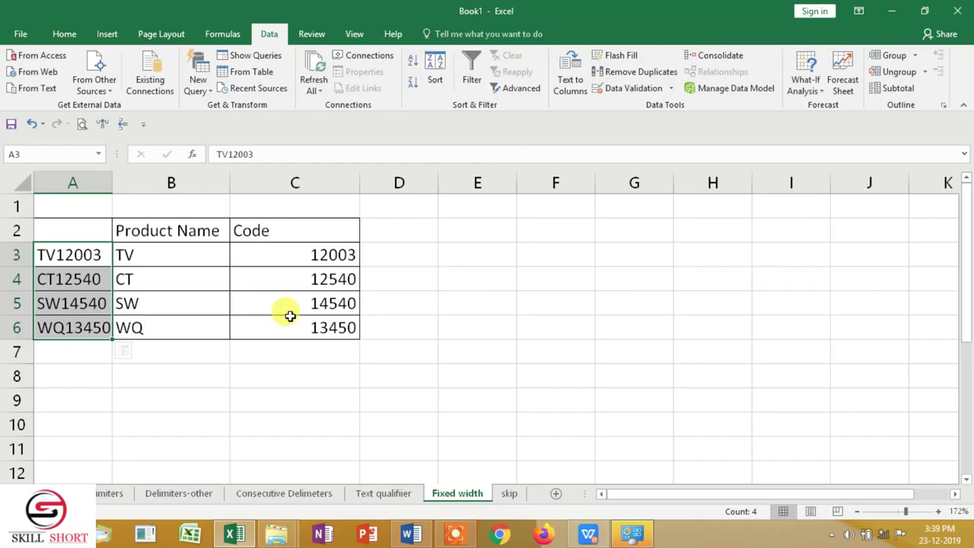
# Open the skip sheet and review the address in A3 and the empty Land Mark, City and Pincode cells.
pyautogui.click(509, 494)
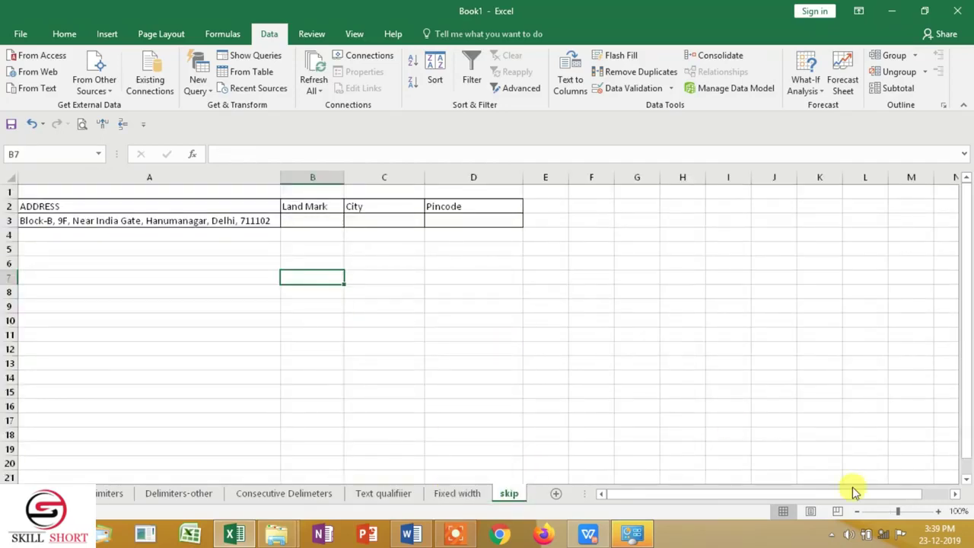
pyautogui.moveTo(901, 511); pyautogui.dragTo(908, 510)
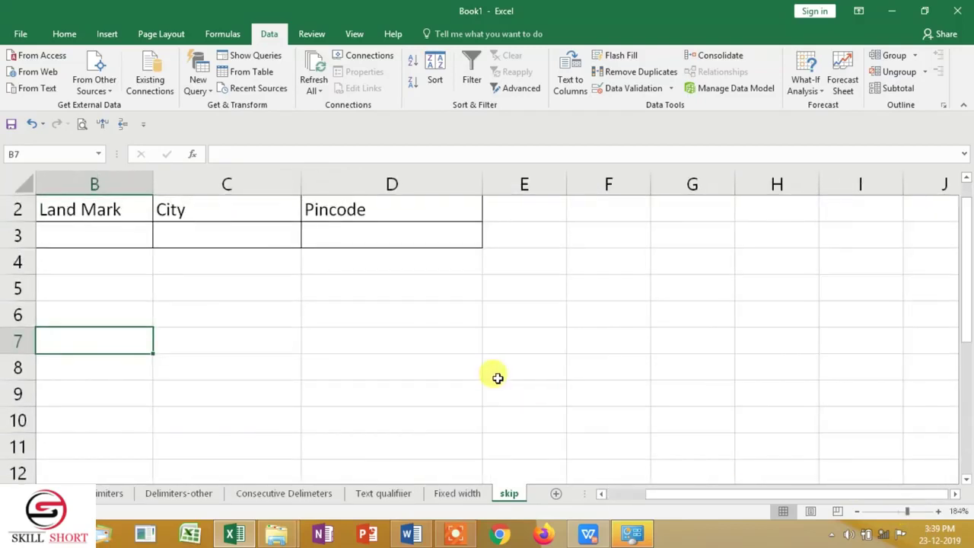
pyautogui.click(358, 264)
pyautogui.press('Left')
pyautogui.press('Left')
pyautogui.press('Left')
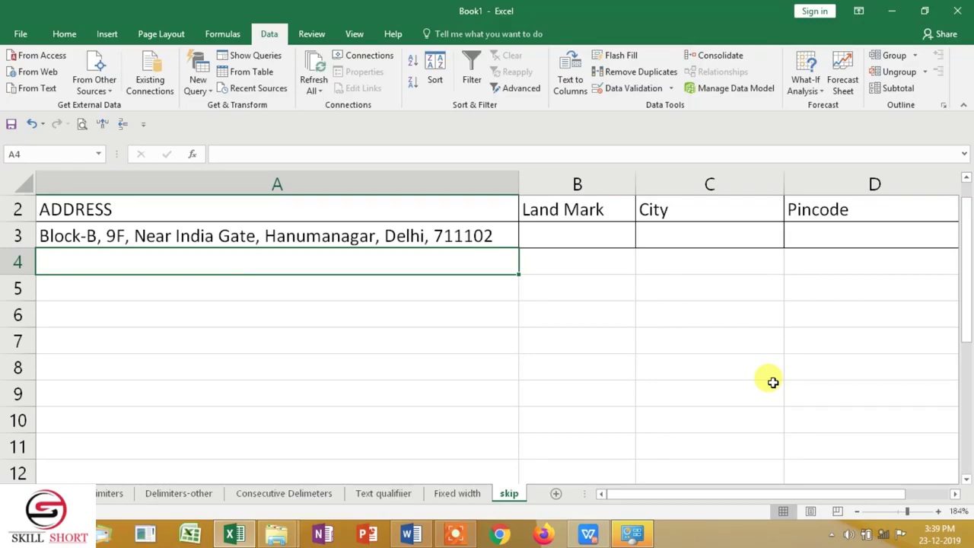
pyautogui.click(622, 241)
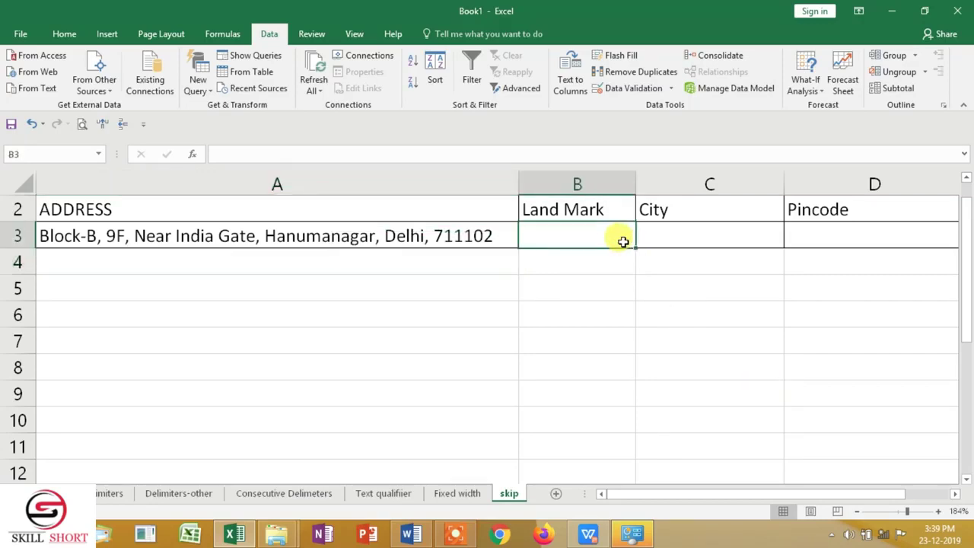
pyautogui.click(676, 242)
pyautogui.click(801, 237)
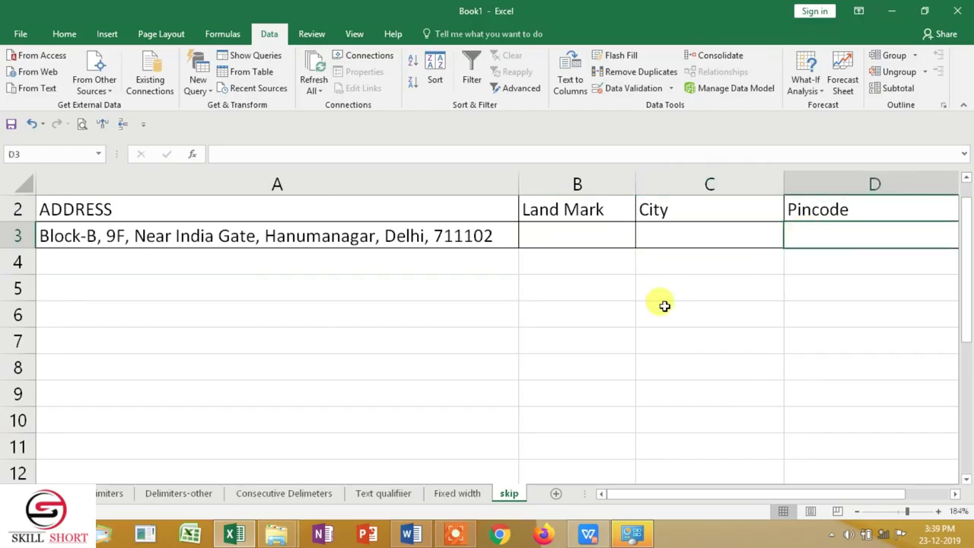
pyautogui.click(572, 241)
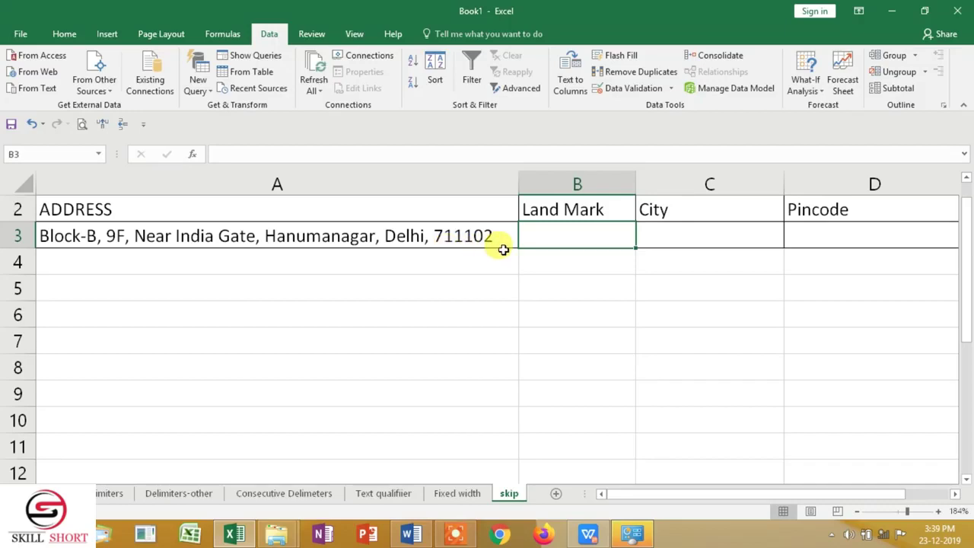
# Start Text to Columns for the address in A3 as Delimited, with Comma as the only delimiter, and proceed to the column formats.
pyautogui.click(454, 239)
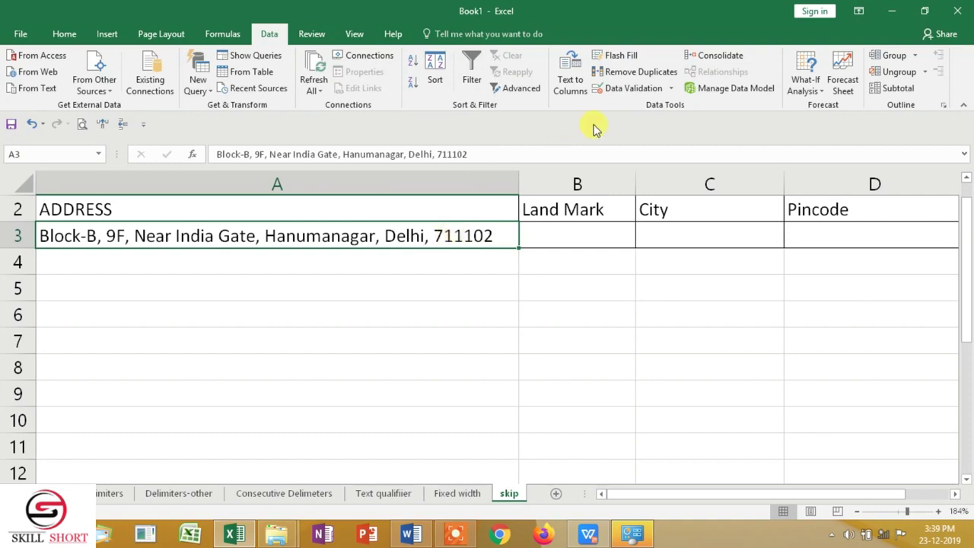
pyautogui.click(580, 74)
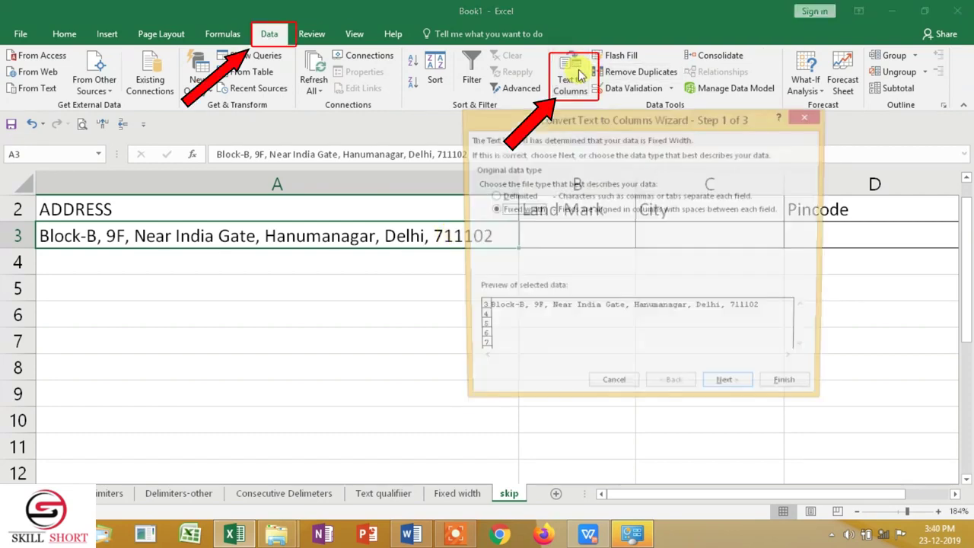
pyautogui.click(493, 195)
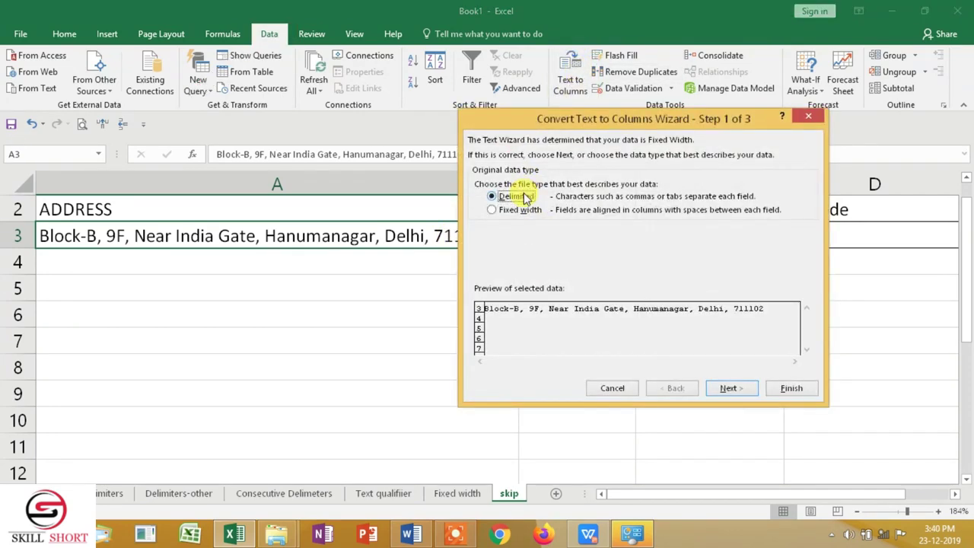
pyautogui.click(749, 390)
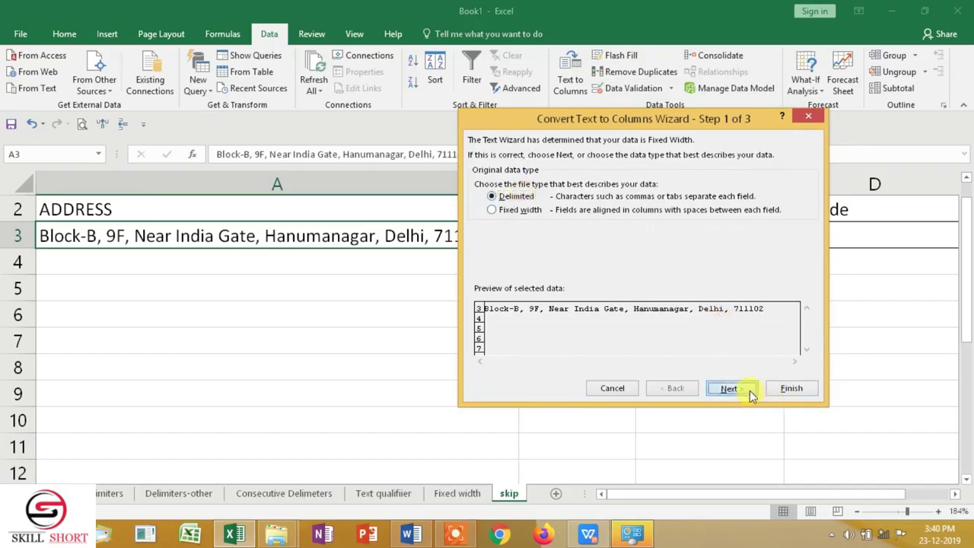
pyautogui.click(487, 195)
pyautogui.click(479, 222)
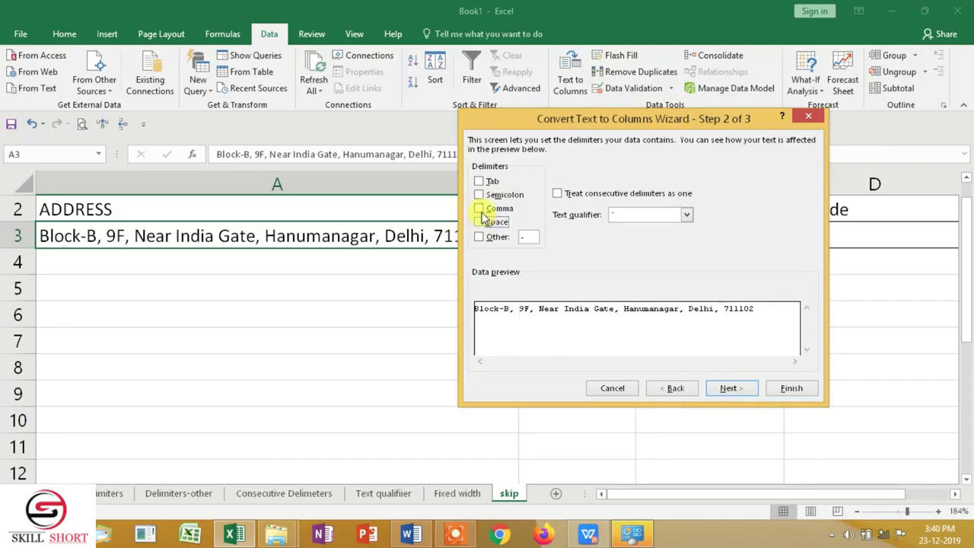
pyautogui.click(480, 208)
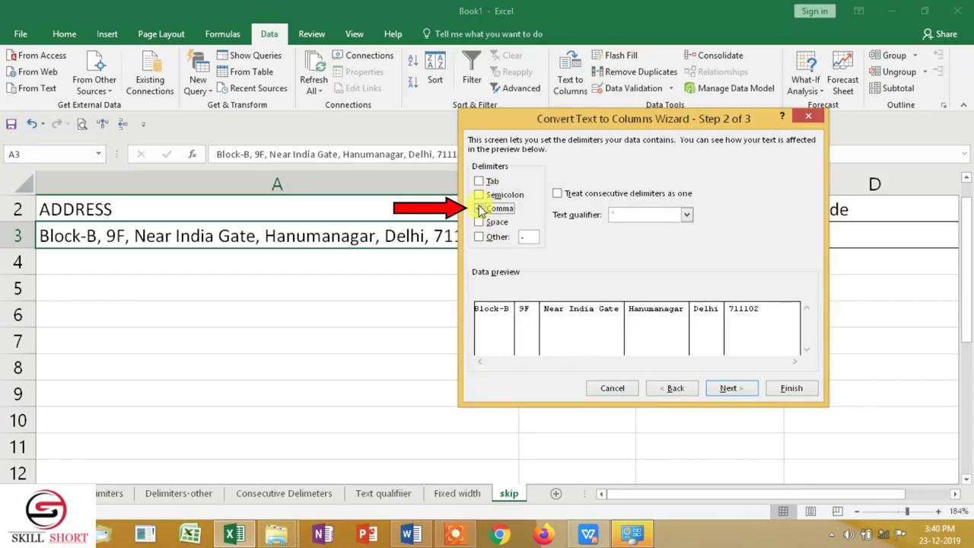
pyautogui.click(726, 390)
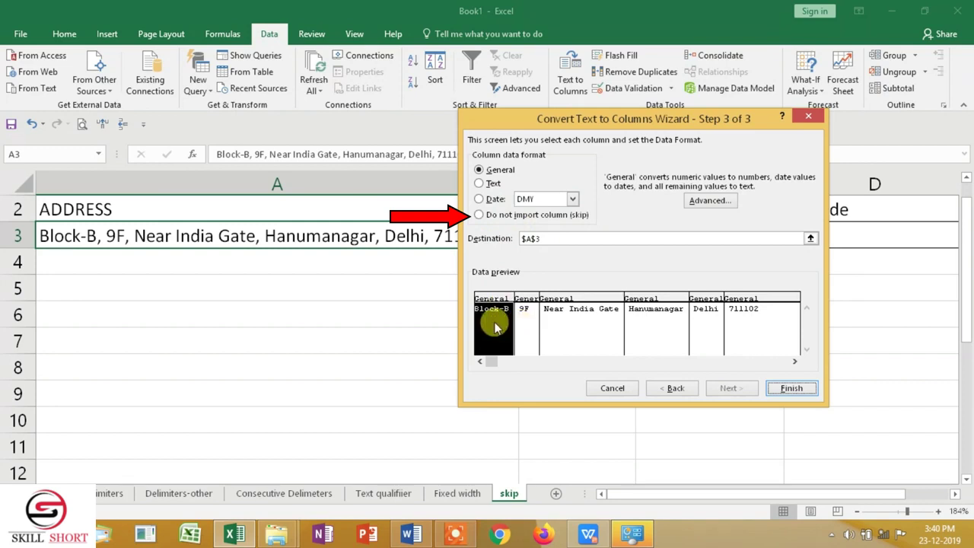
# Mark the block, flat number and locality columns (first, second and fourth) as Do not import column (skip).
pyautogui.click(477, 218)
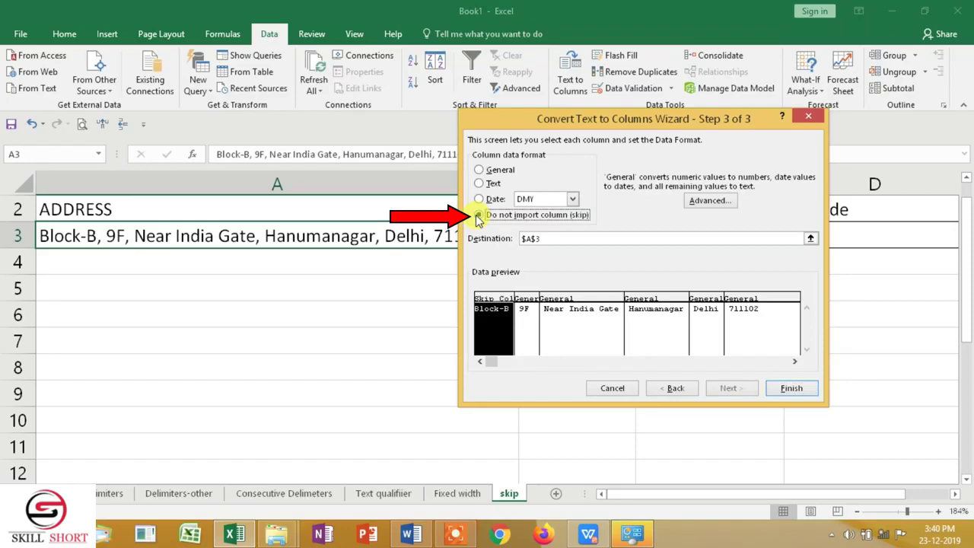
pyautogui.click(532, 329)
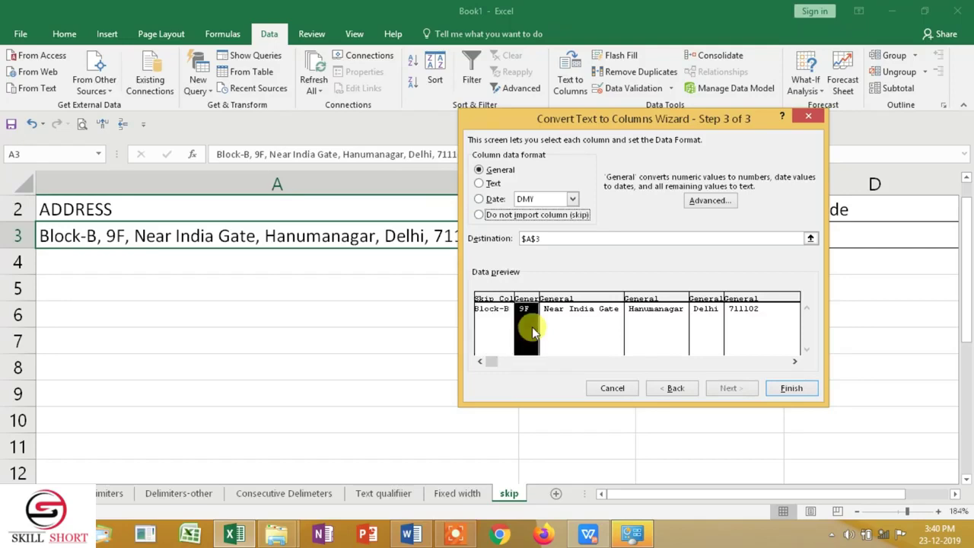
pyautogui.click(493, 217)
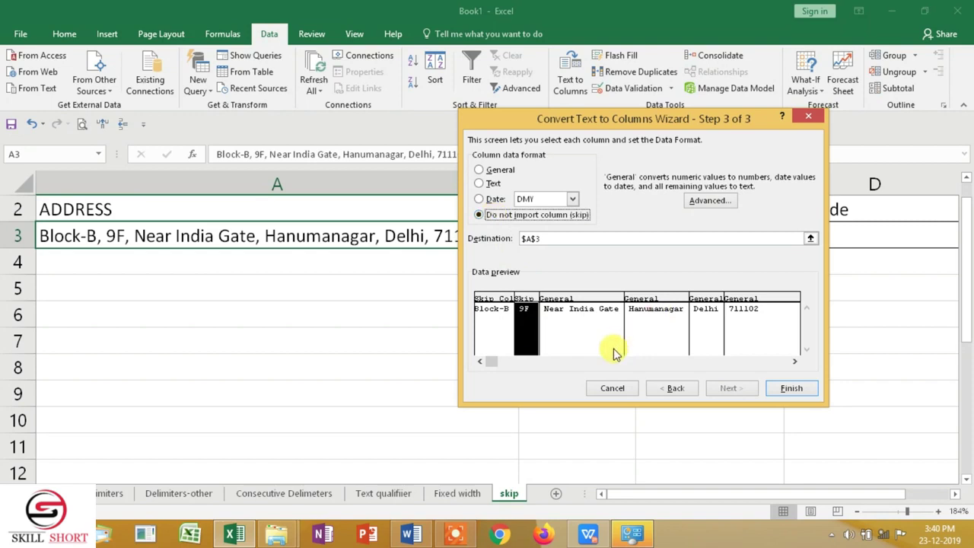
pyautogui.click(647, 336)
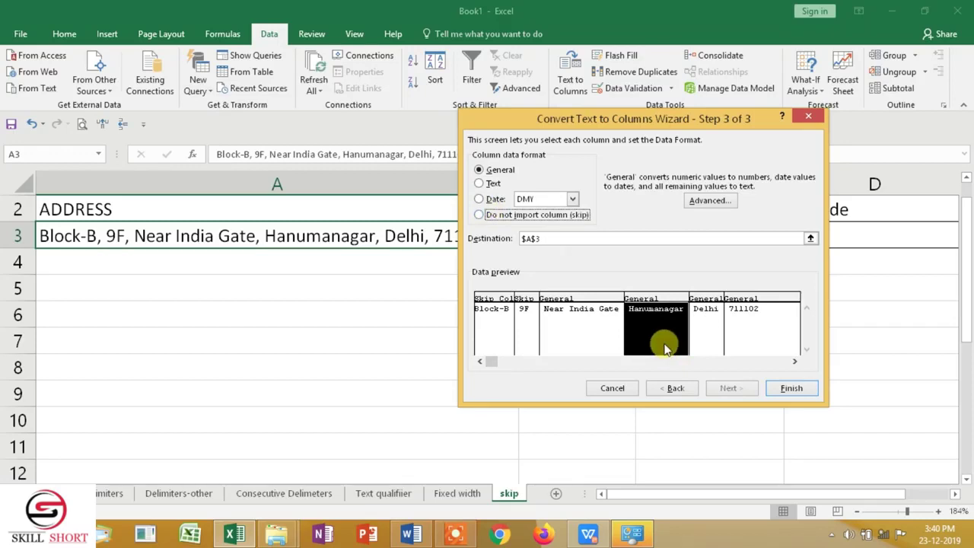
pyautogui.click(545, 215)
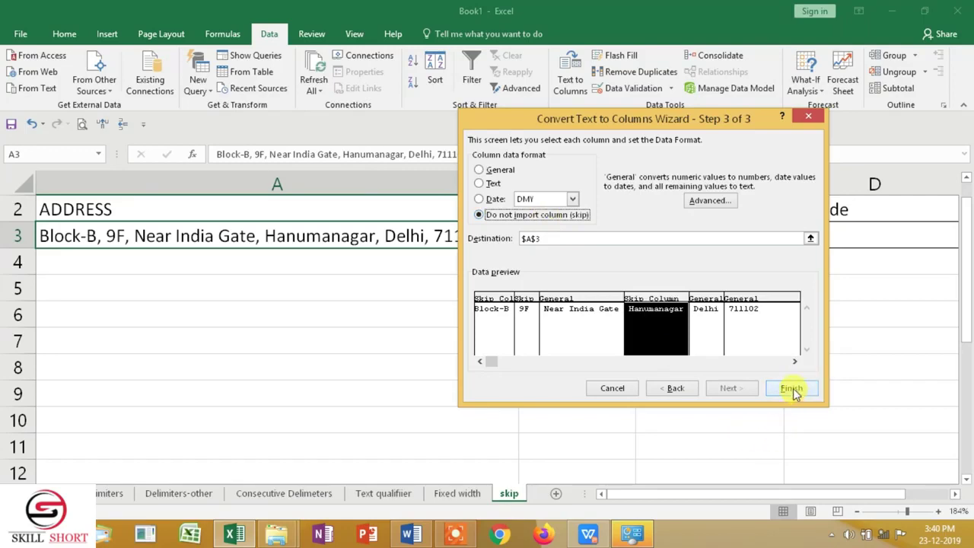
# Replace the destination with B3 and finish splitting the address into Land Mark, City and Pincode.
pyautogui.click(560, 240)
pyautogui.press('BackSpace')
pyautogui.press('BackSpace')
pyautogui.press('BackSpace')
pyautogui.press('BackSpace')
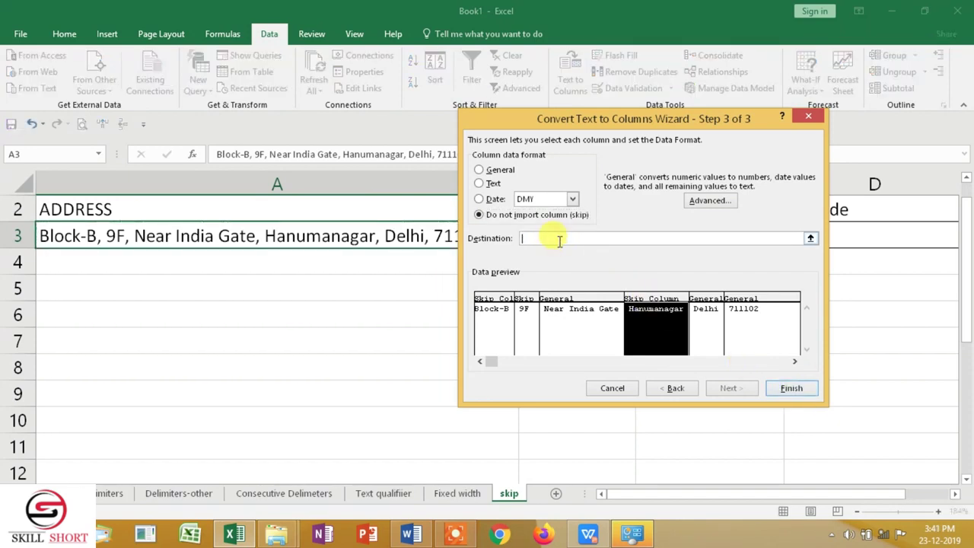
pyautogui.moveTo(583, 128); pyautogui.dragTo(331, 290)
pyautogui.click(572, 238)
pyautogui.moveTo(441, 281); pyautogui.dragTo(361, 88)
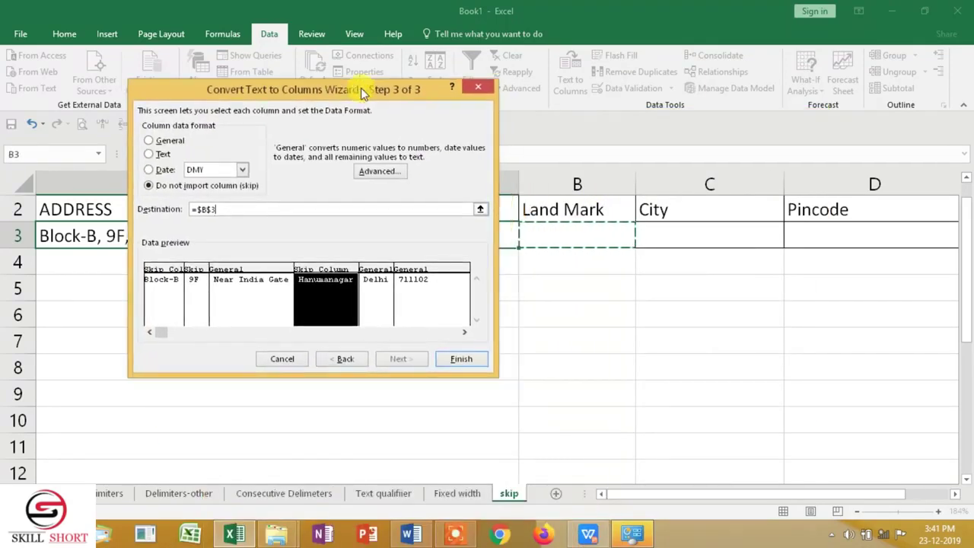
pyautogui.click(462, 358)
pyautogui.click(458, 306)
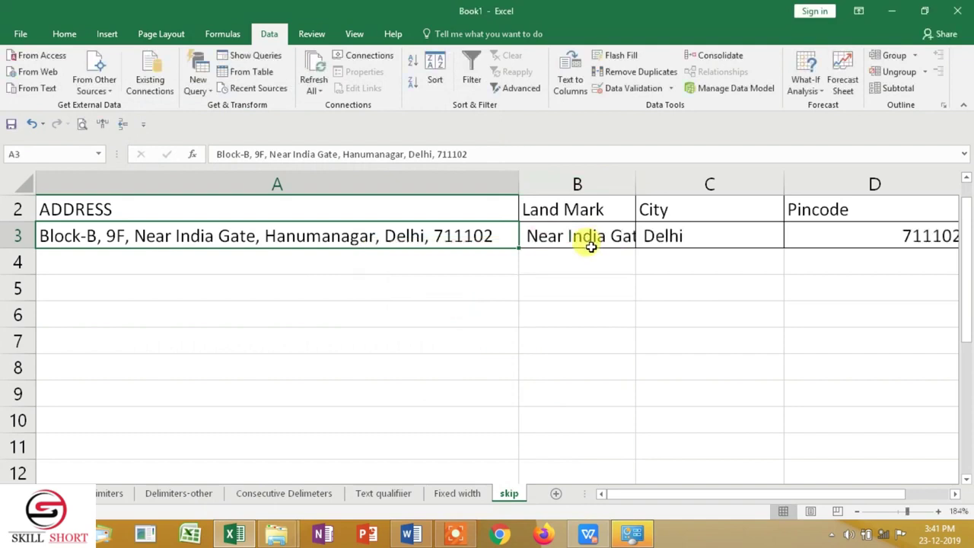
# AutoFit column B to the landmark text in B3 and check the split values across row 3.
pyautogui.click(597, 232)
pyautogui.hotkey('alt', 'h')
pyautogui.press('o')
pyautogui.press('i')
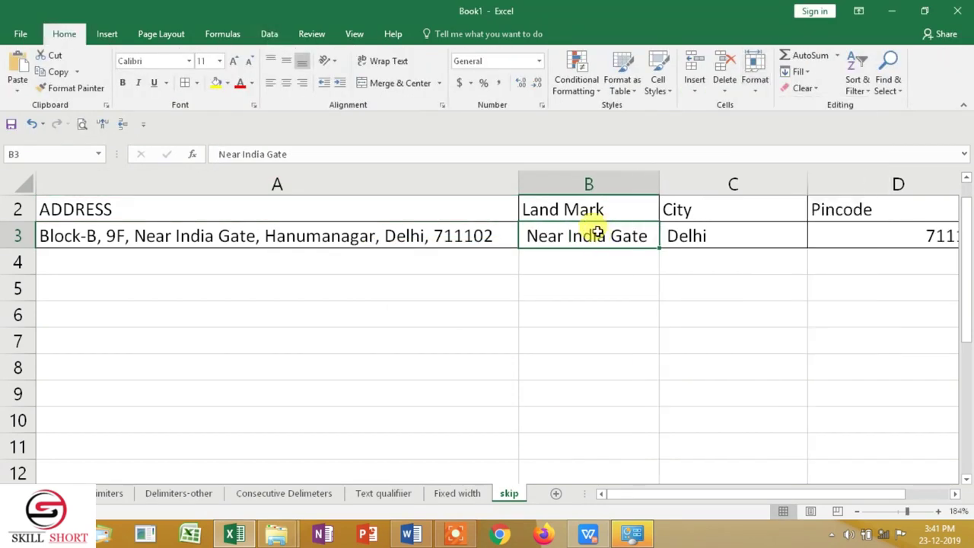
pyautogui.press('Right')
pyautogui.press('Right')
pyautogui.press('Right')
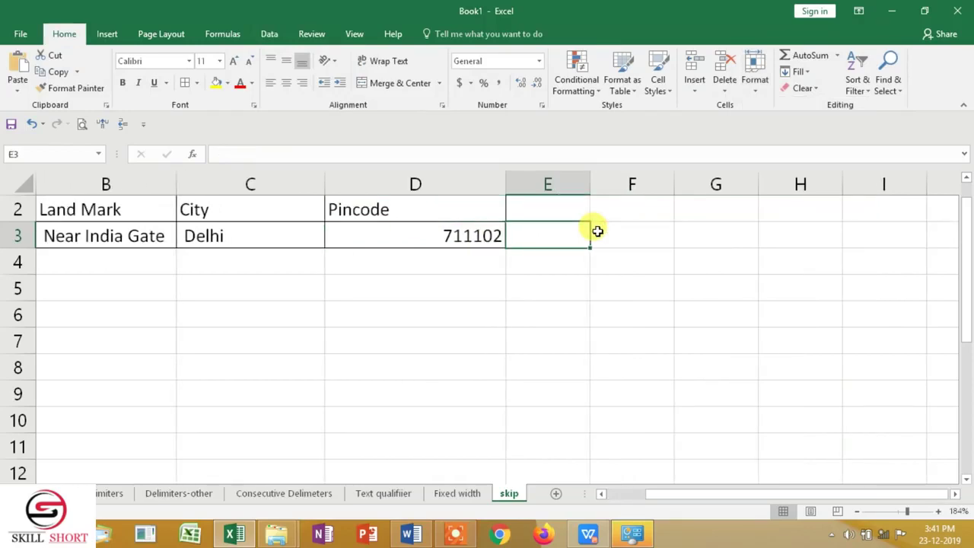
pyautogui.press('Left')
pyautogui.press('Left')
pyautogui.press('Left')
pyautogui.press('Left')
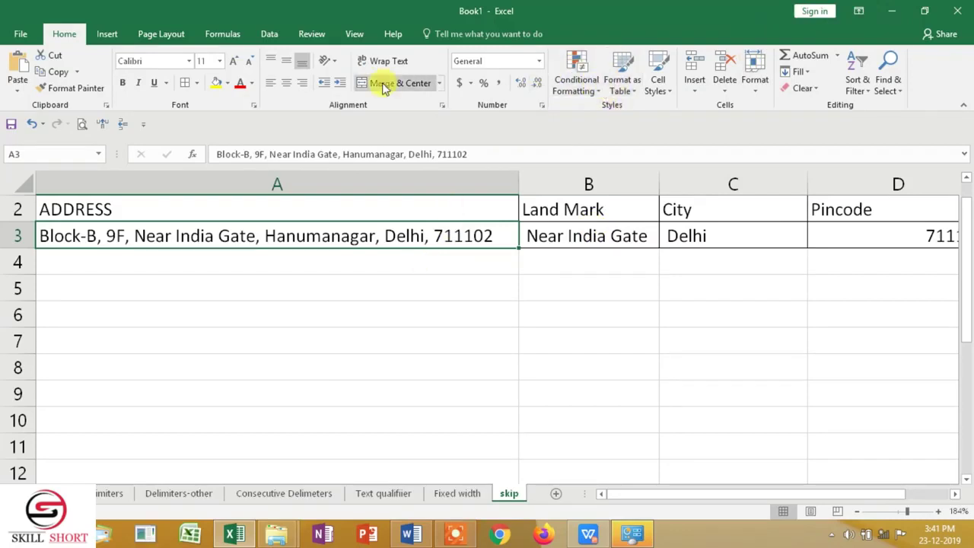
pyautogui.click(268, 32)
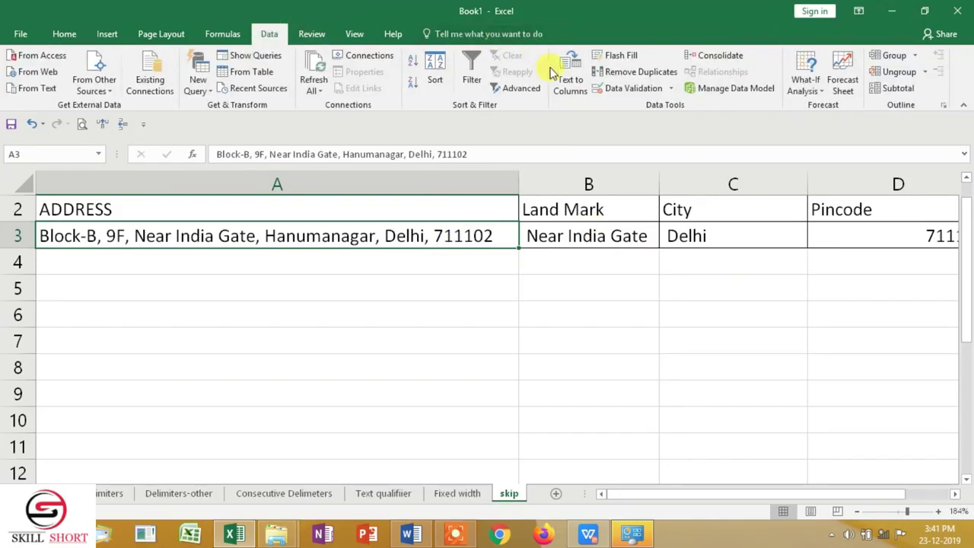
pyautogui.click(572, 81)
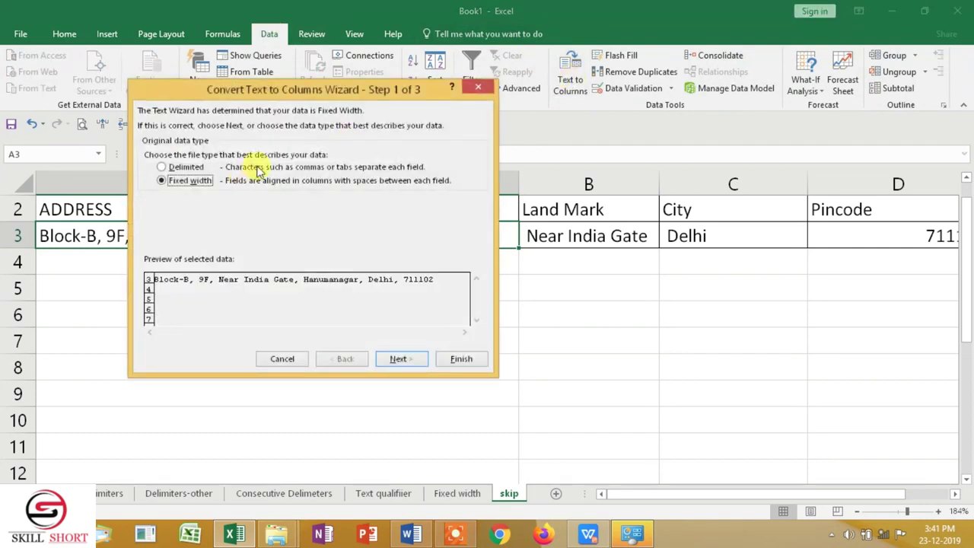
pyautogui.click(163, 167)
pyautogui.click(397, 357)
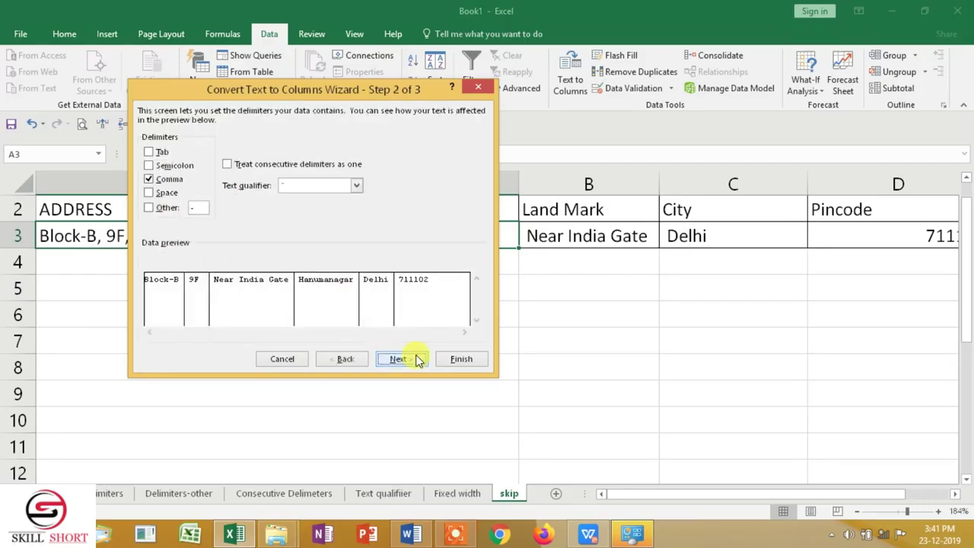
pyautogui.click(161, 179)
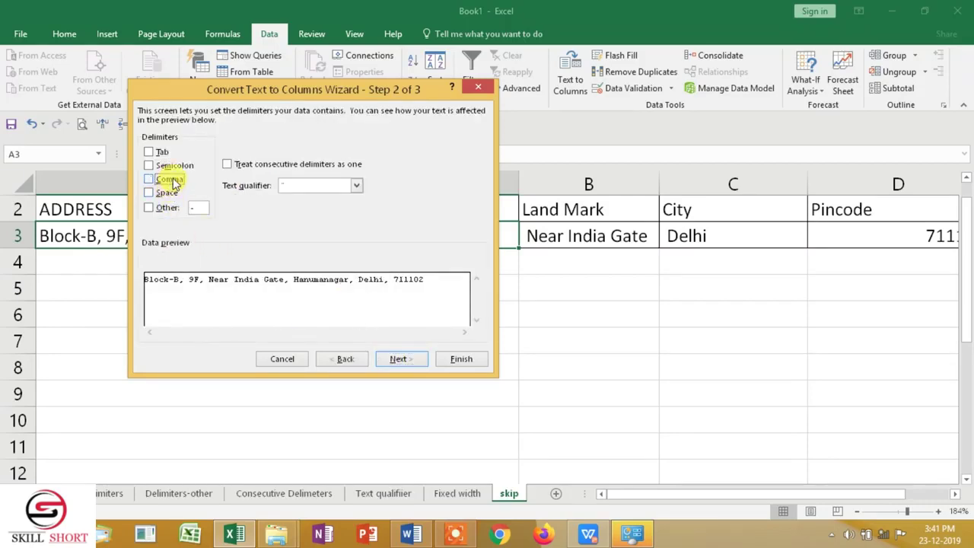
pyautogui.click(160, 177)
pyautogui.click(403, 359)
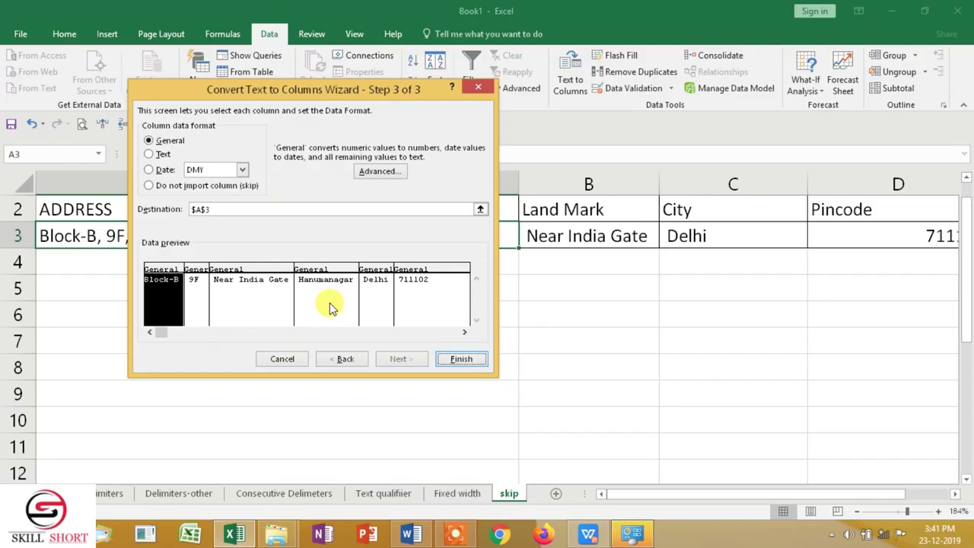
pyautogui.click(194, 285)
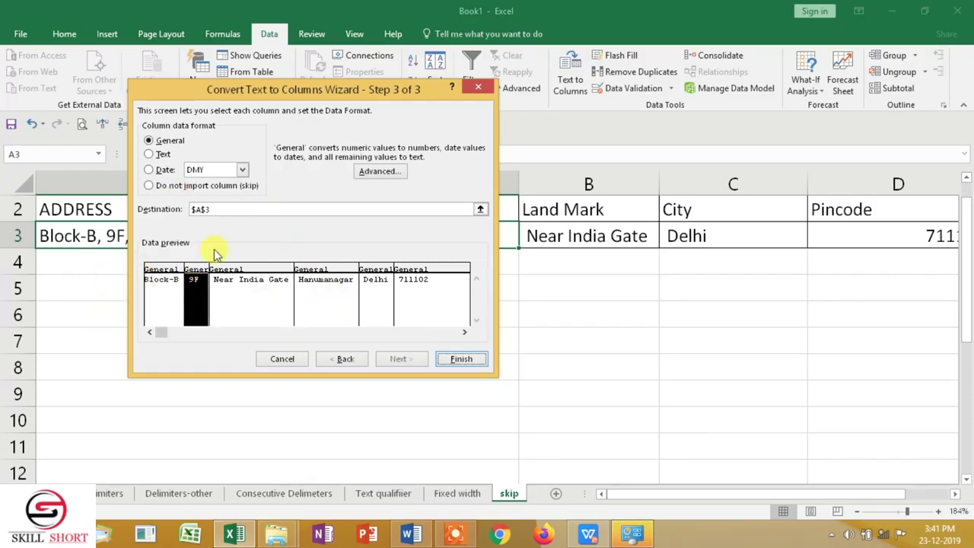
pyautogui.click(164, 312)
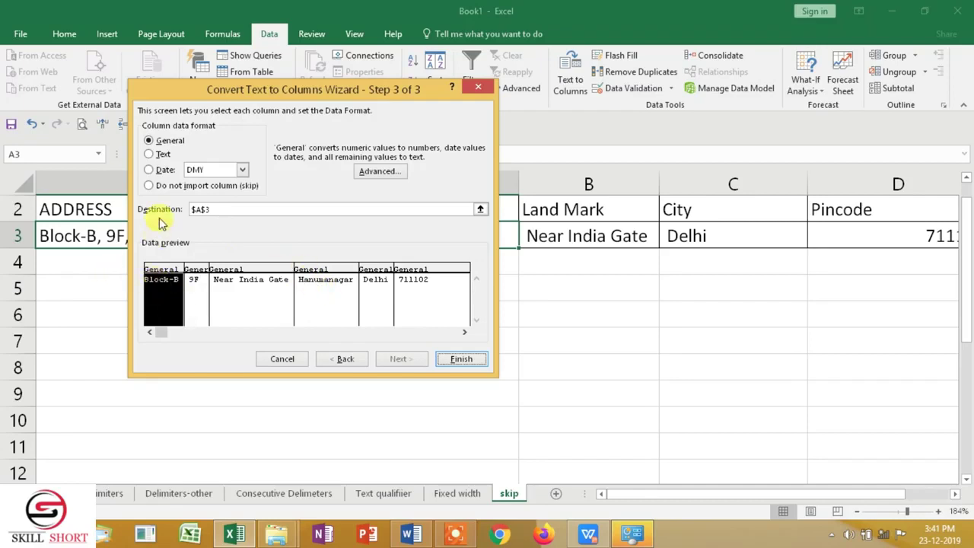
pyautogui.click(167, 189)
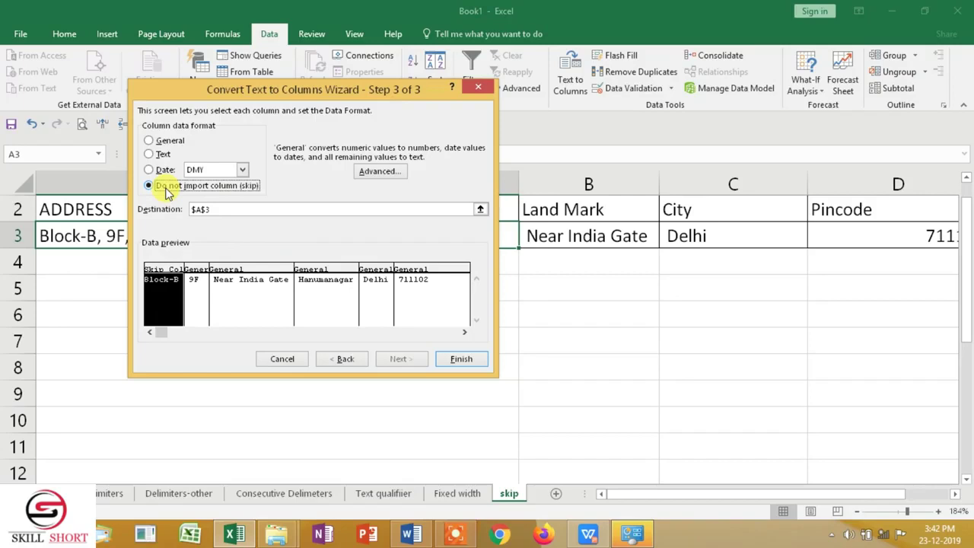
pyautogui.click(491, 89)
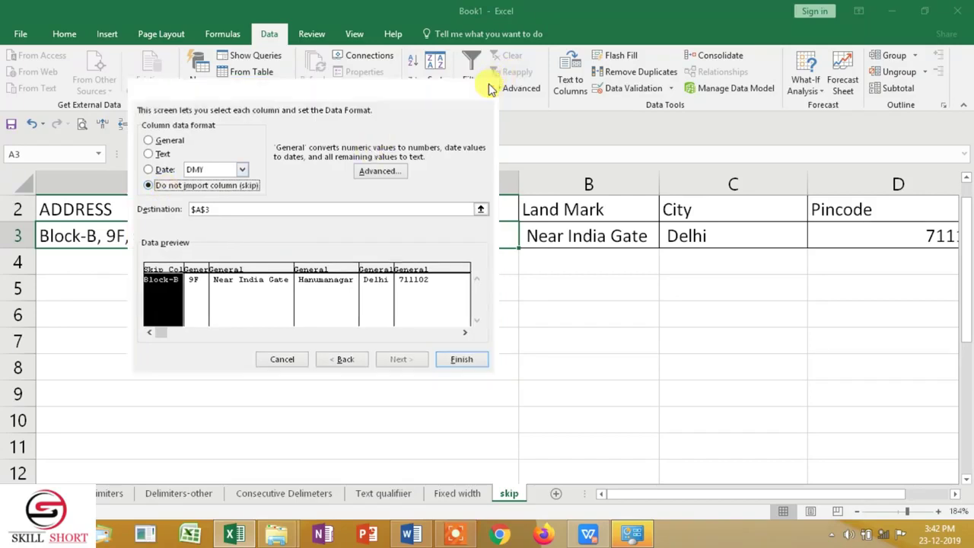